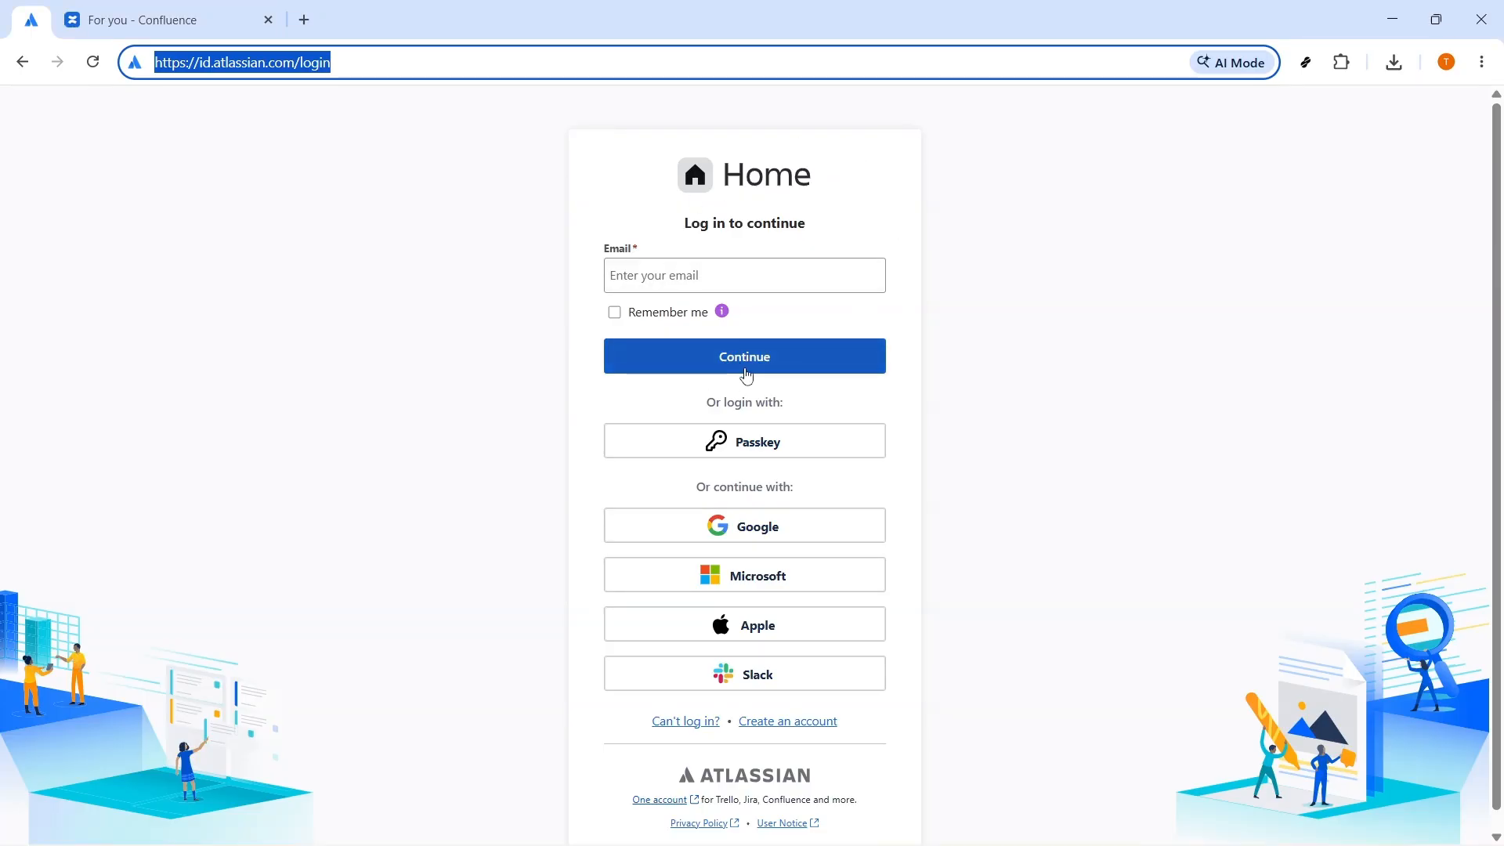
Step: Switch to the Confluence browser tab and create a new page
key(ctrl+Tab)
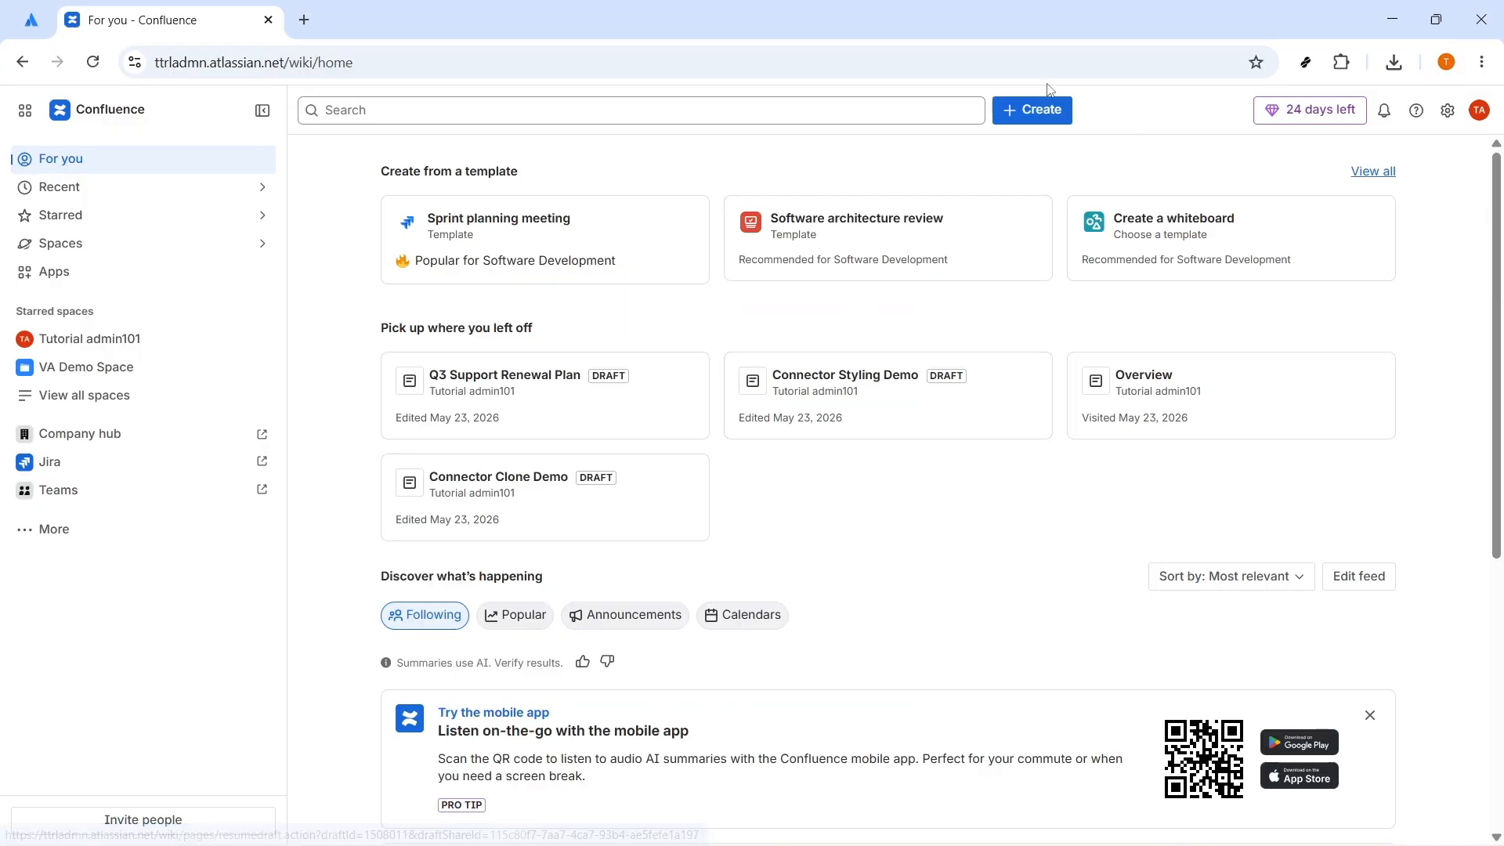
click(1034, 112)
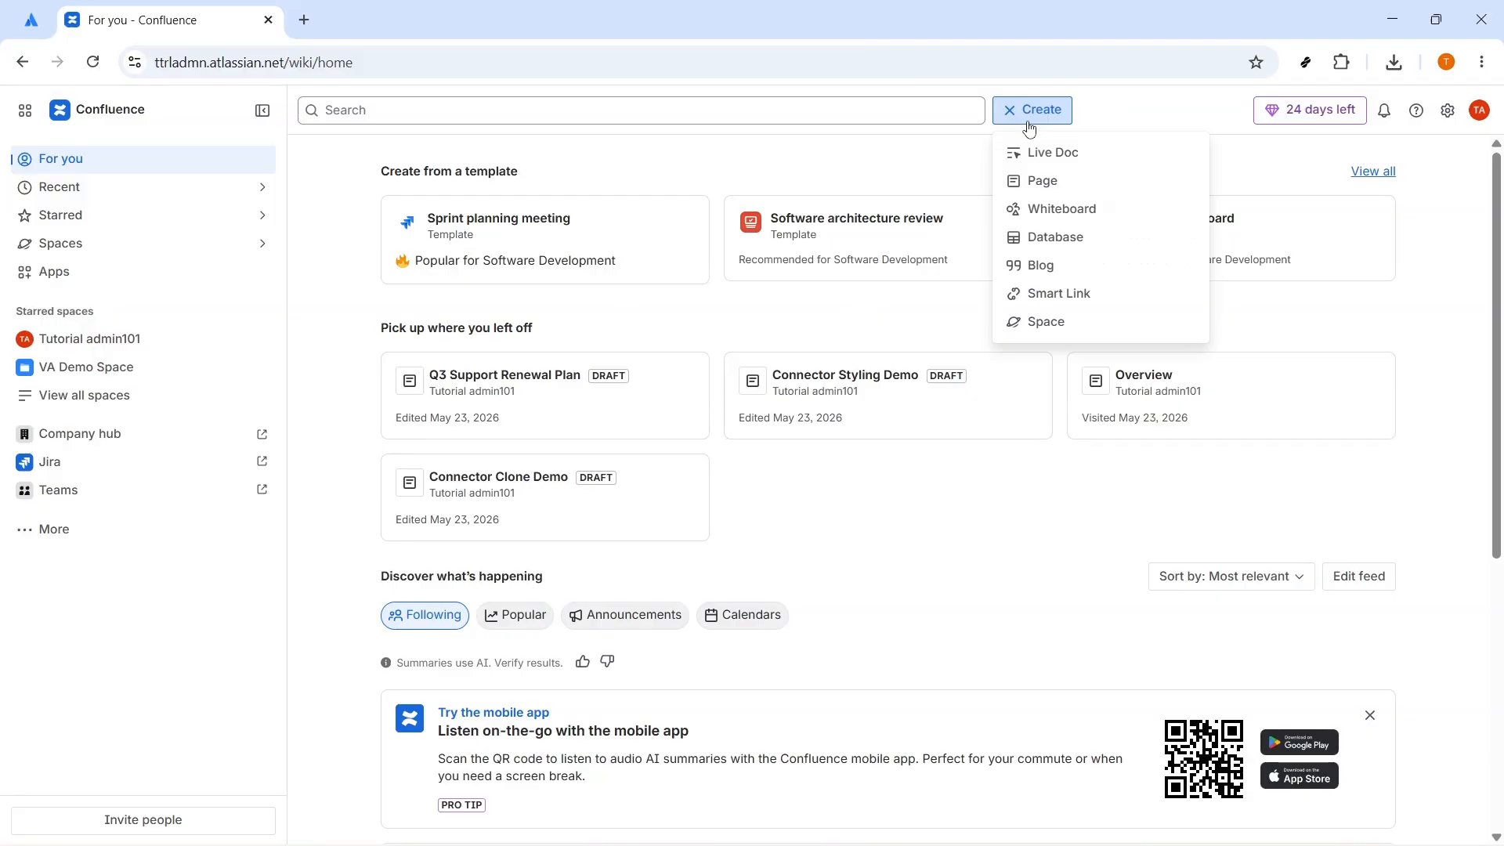
click(1038, 181)
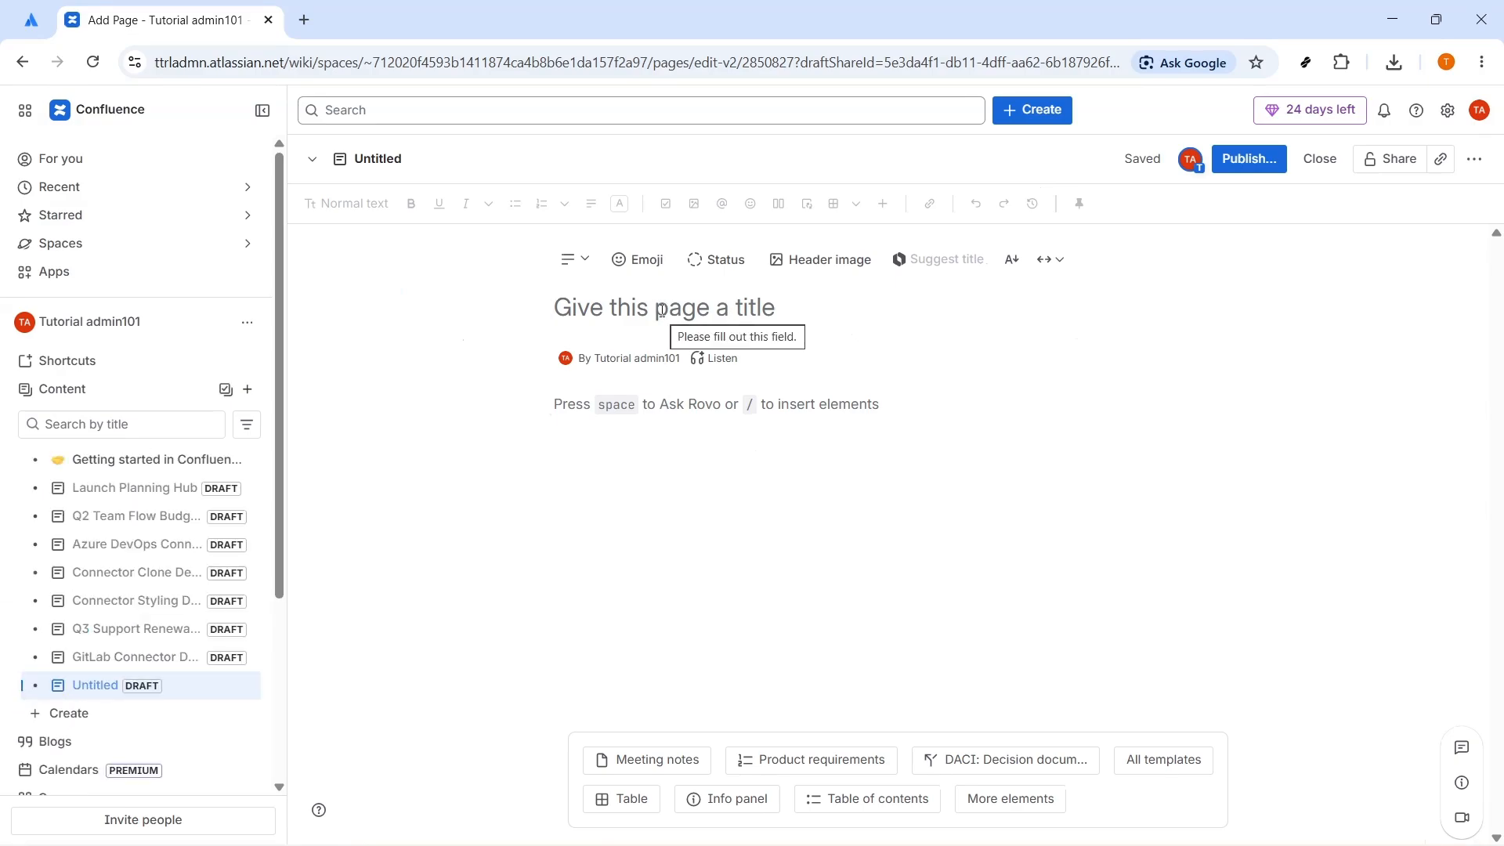
Step: Title the new page "Fall campaign brainstorming" without a trailing blank line
key(alt+Tab)
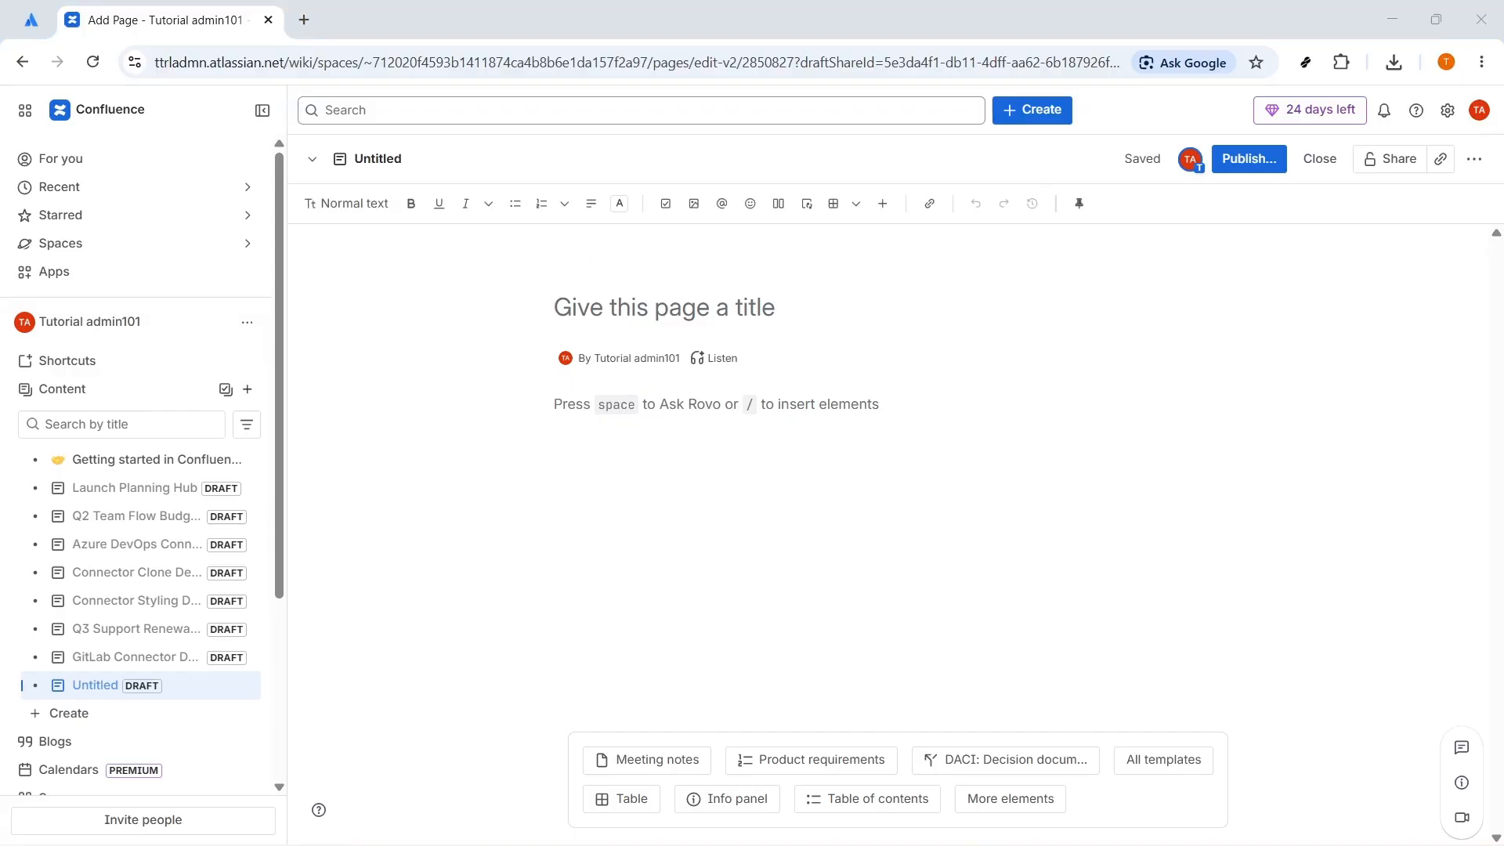
click(603, 294)
text(Fall campaign brainstorming)
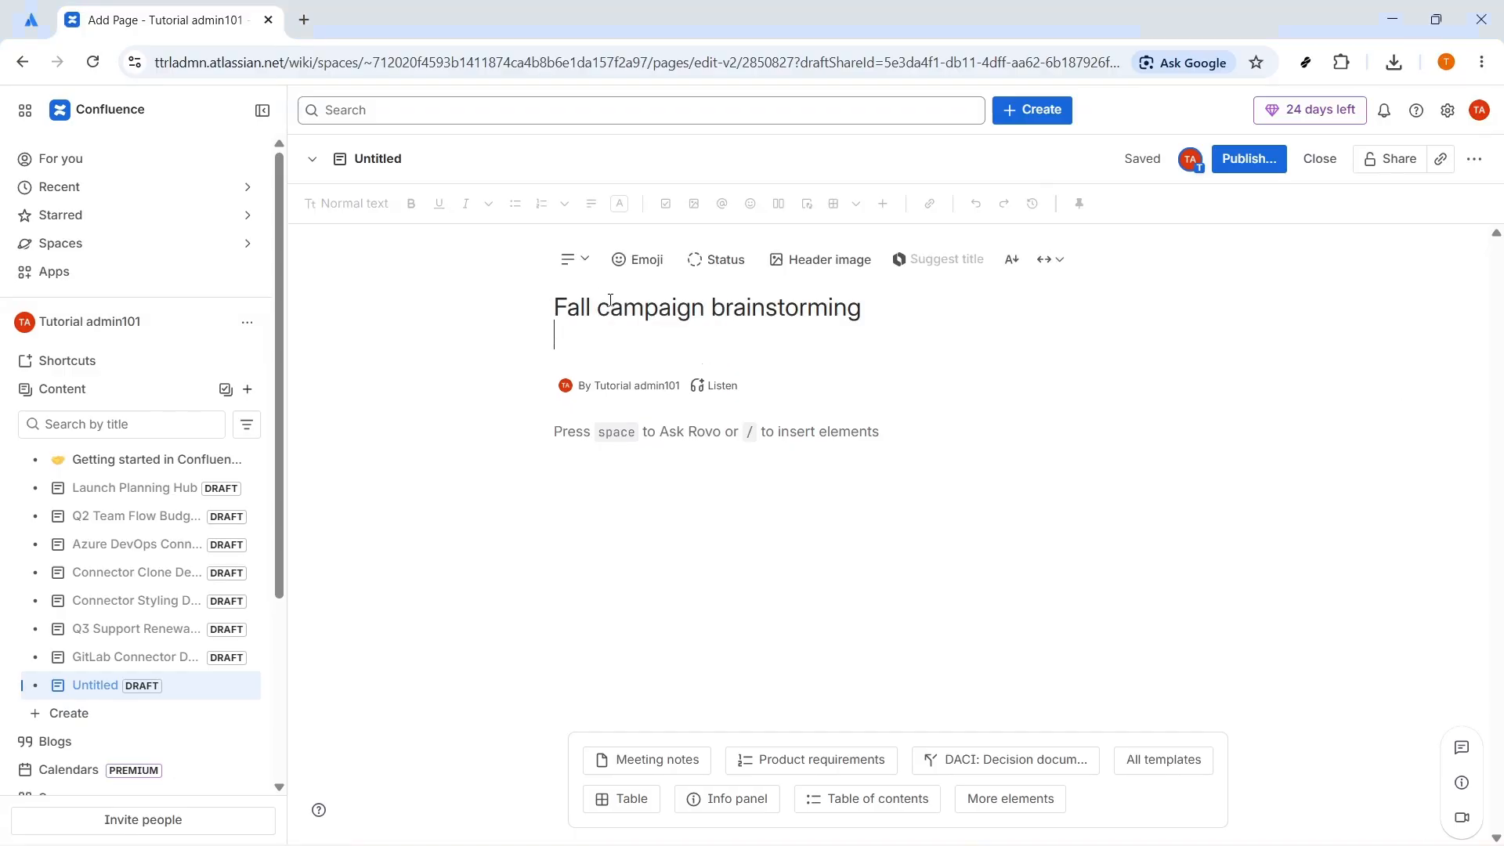
key(BackSpace)
Step: Paste "Brainstorm ideas for our fall campaign. Add one idea per branch, then group similar ideas by color." as the body text
click(587, 415)
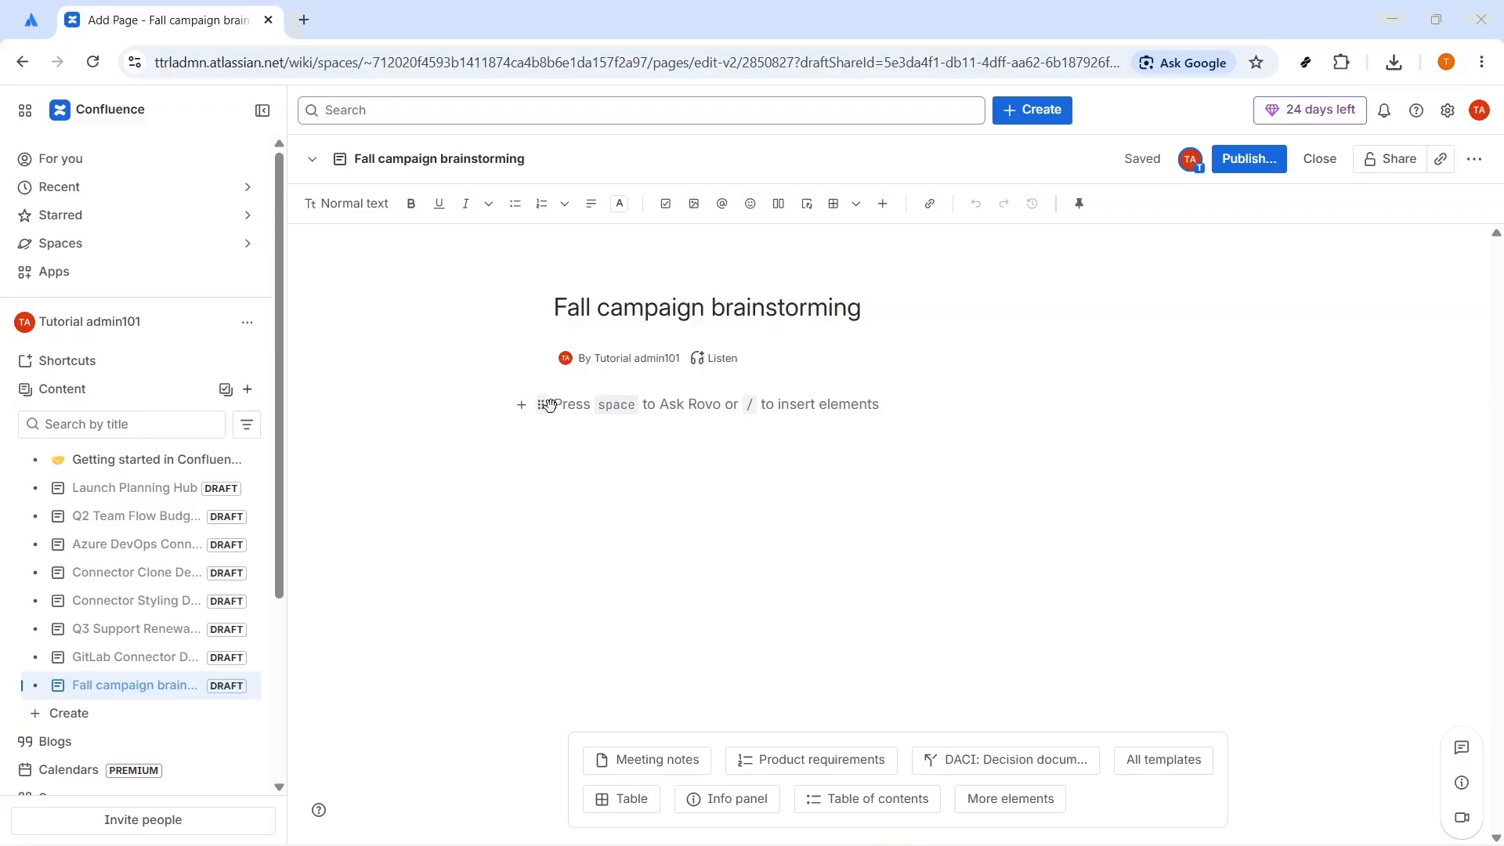
text(Brainstorm ideas for our fall campaign. Add one idea per branch, then group similar ideas by color.)
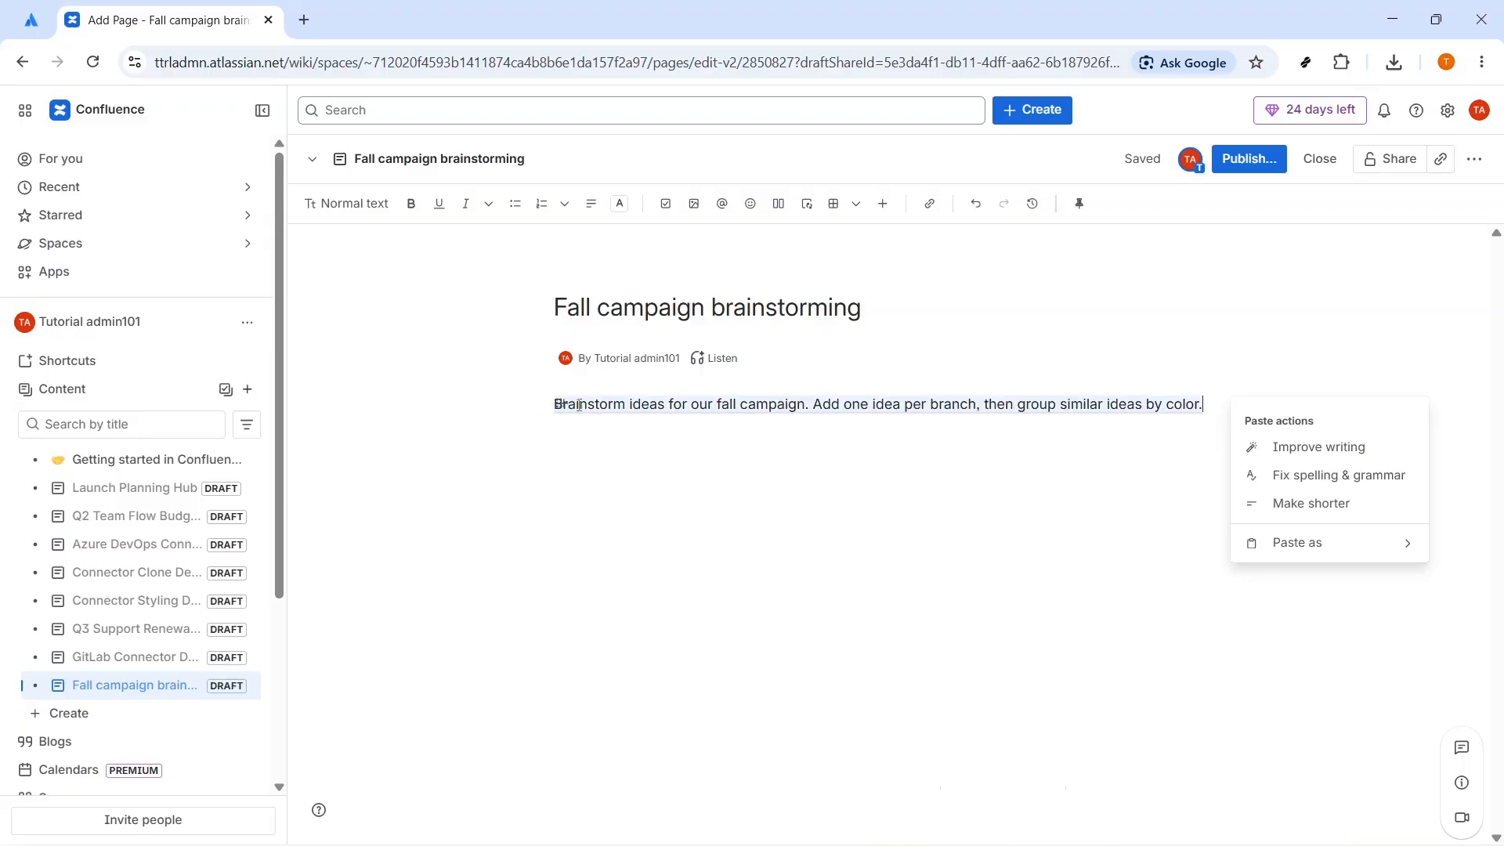
key(Return)
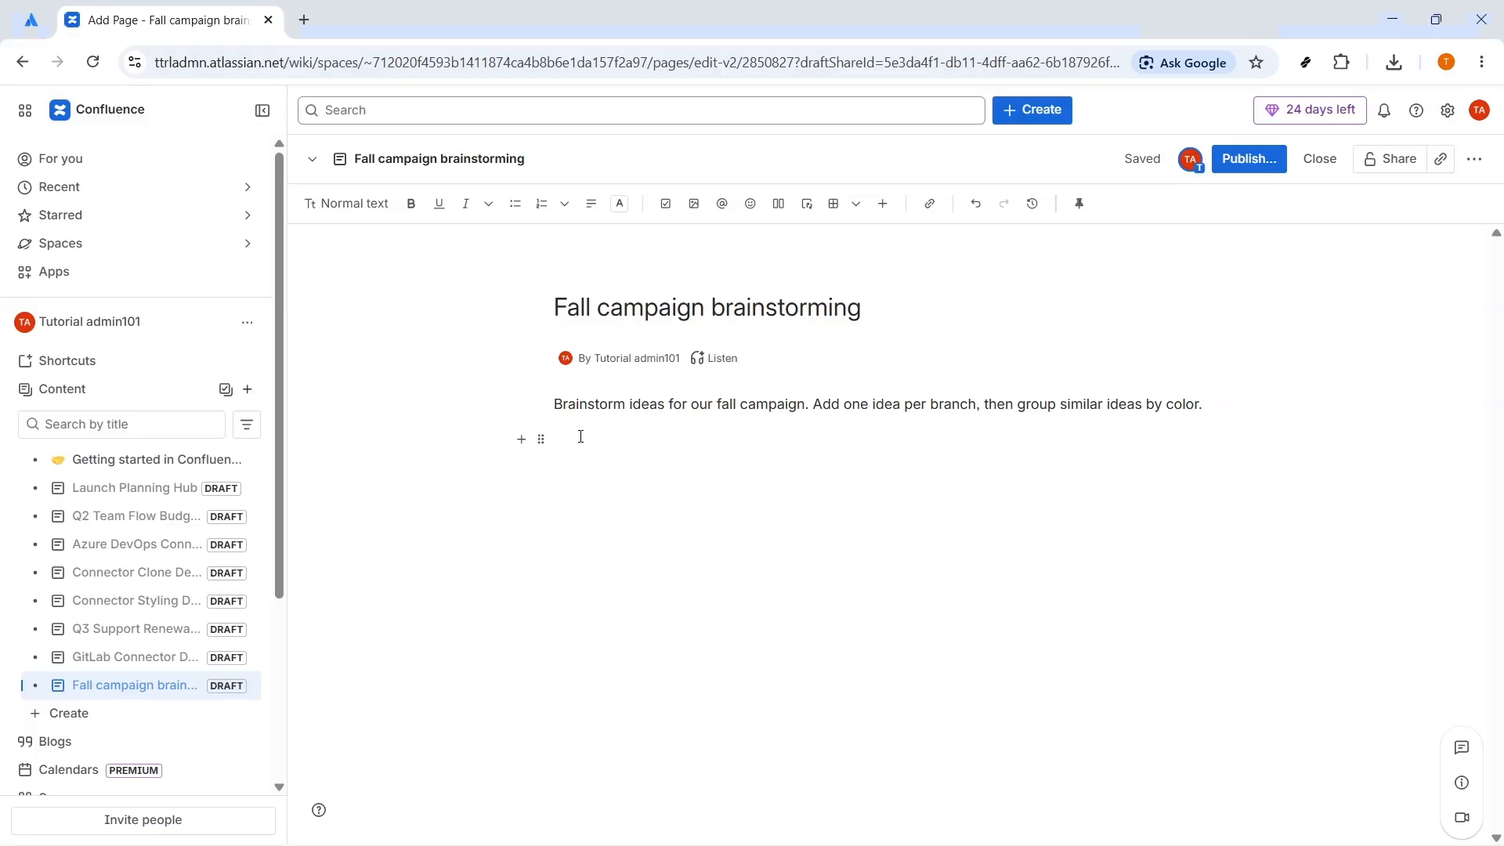
drag(554, 407, 1212, 393)
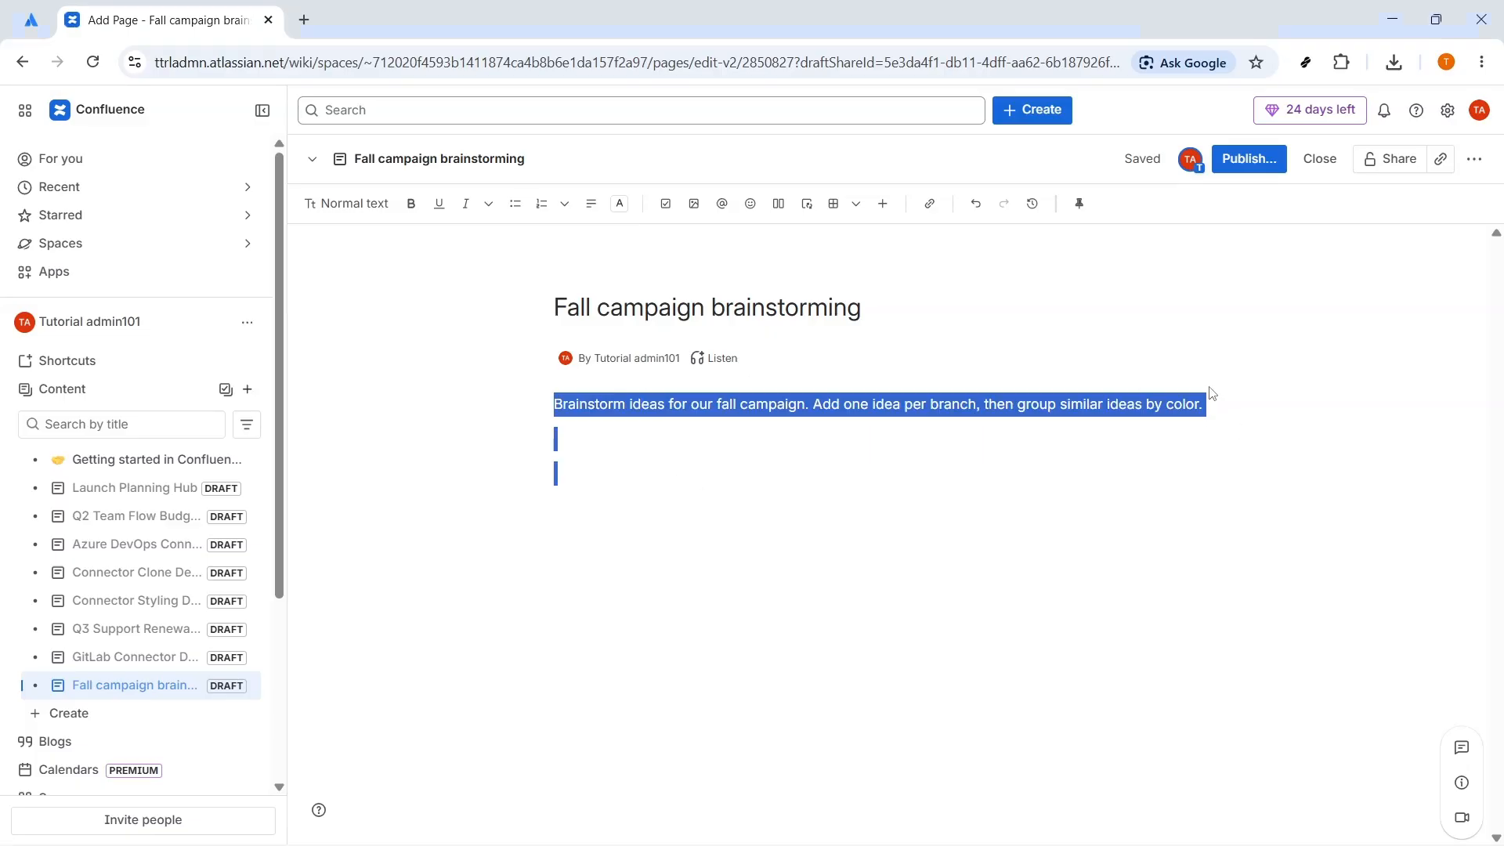
Step: Insert a draw.io Board below the introductory paragraph, finding it with "/draw.io"
click(615, 441)
text(/draw.io)
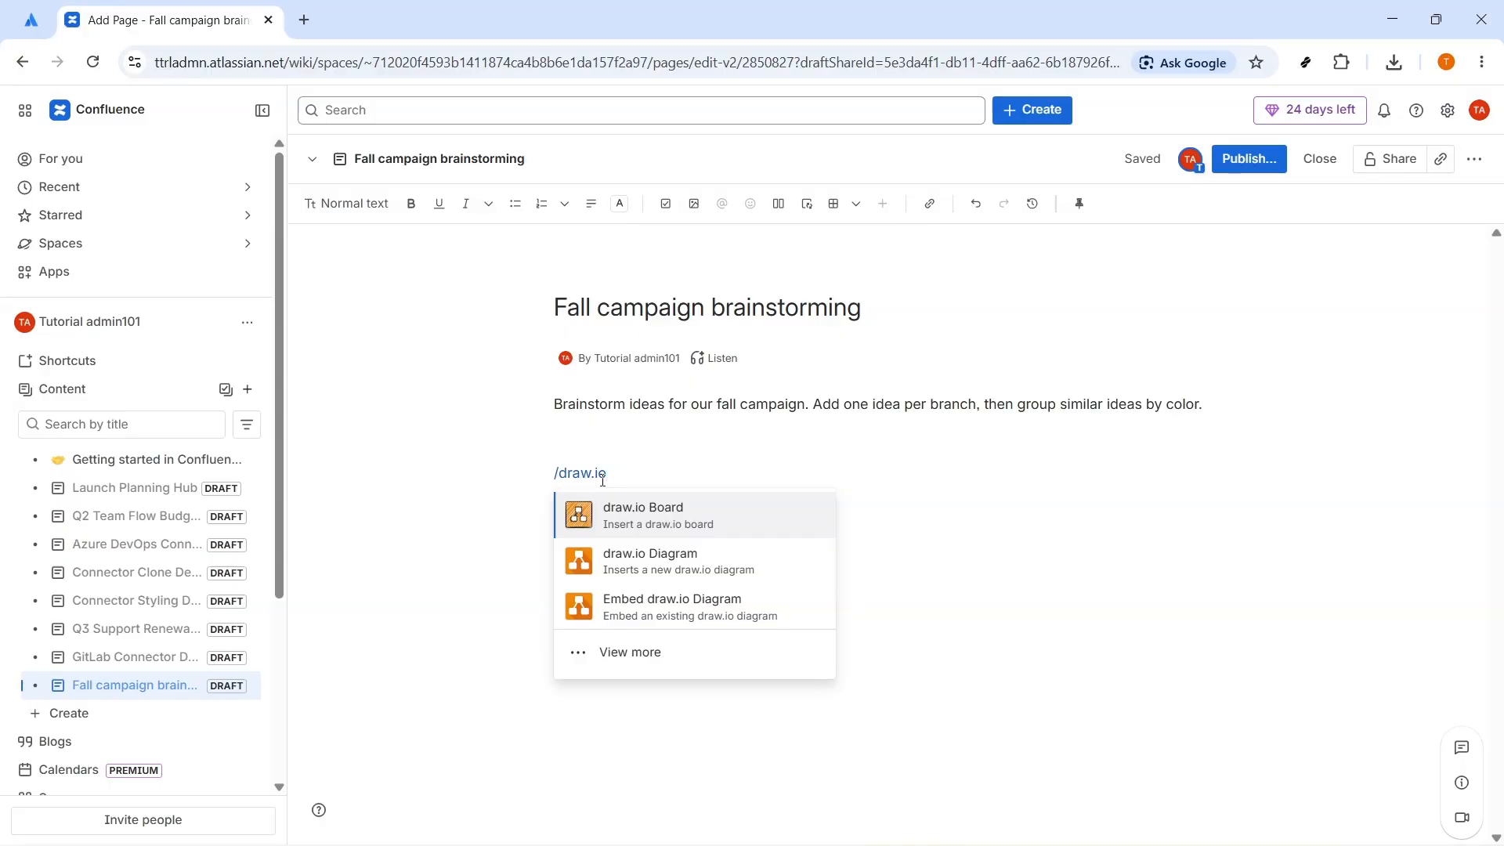
click(616, 521)
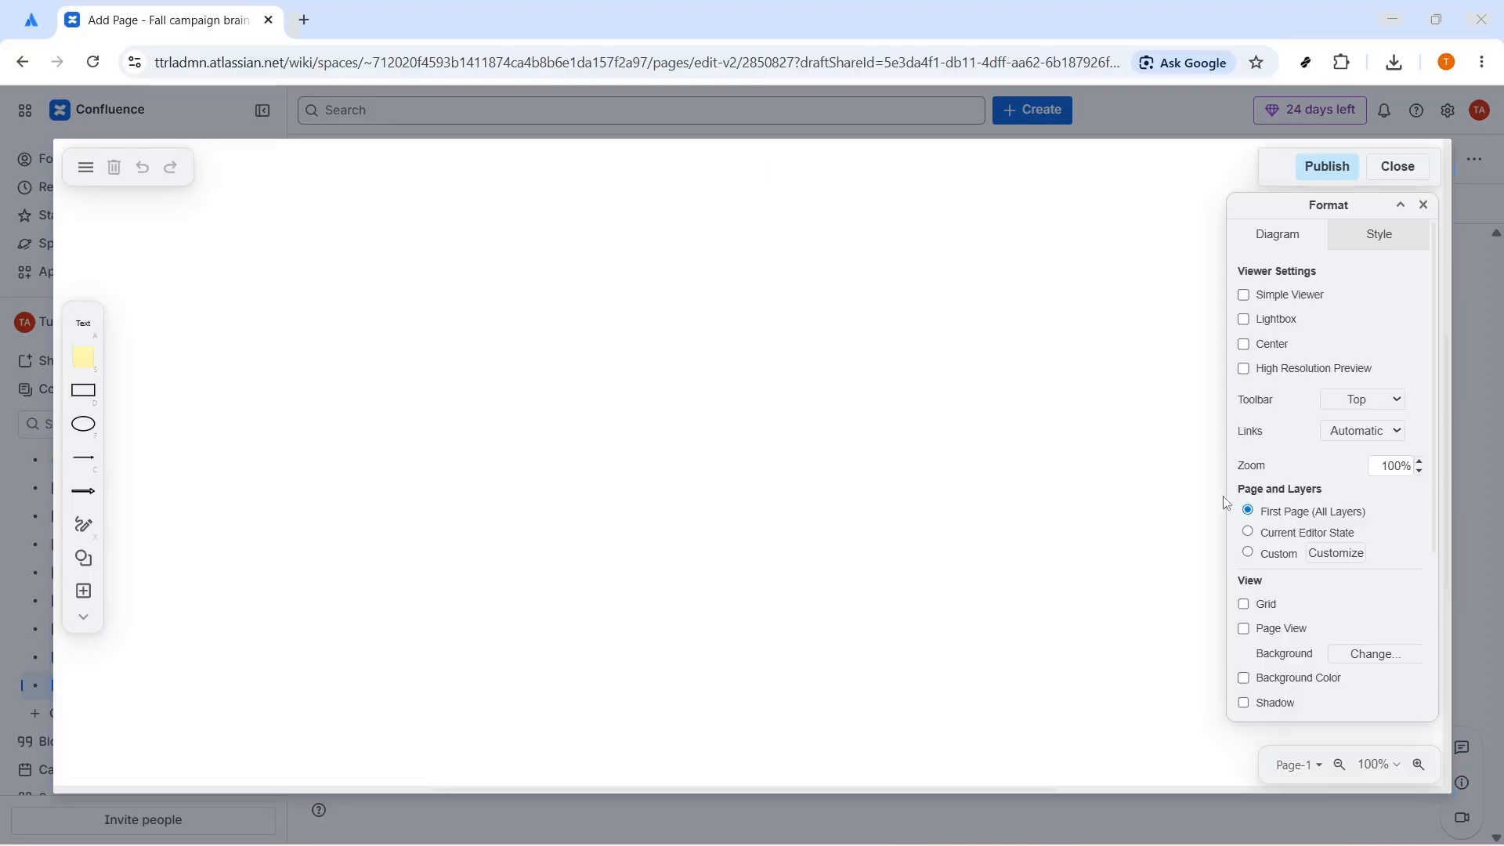
Step: Add a rounded rectangle near the upper middle of the empty board and label it "Fall campaign"
double_click(705, 373)
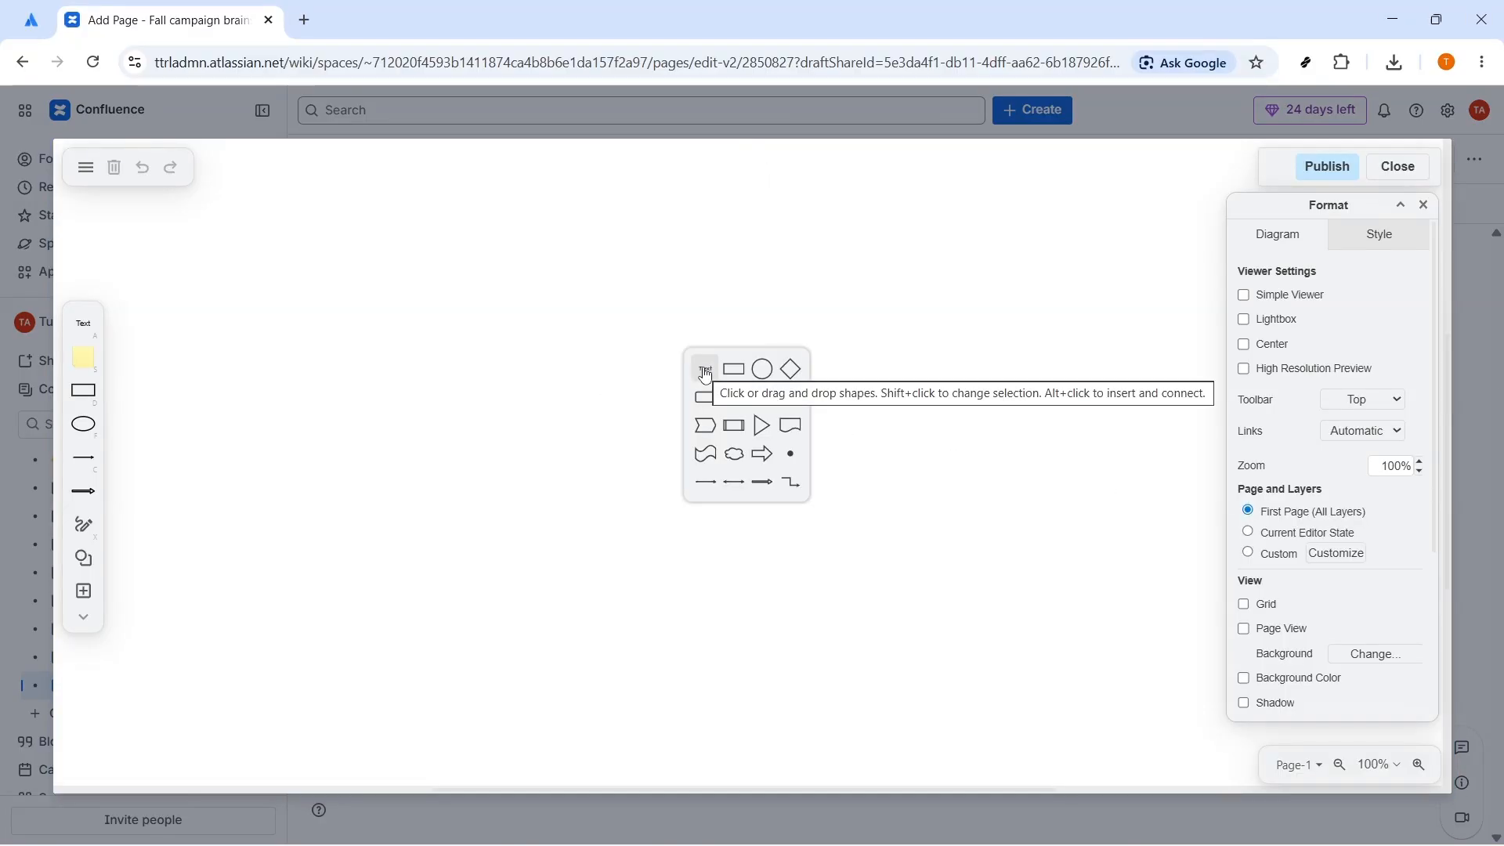
mouse_move(707, 380)
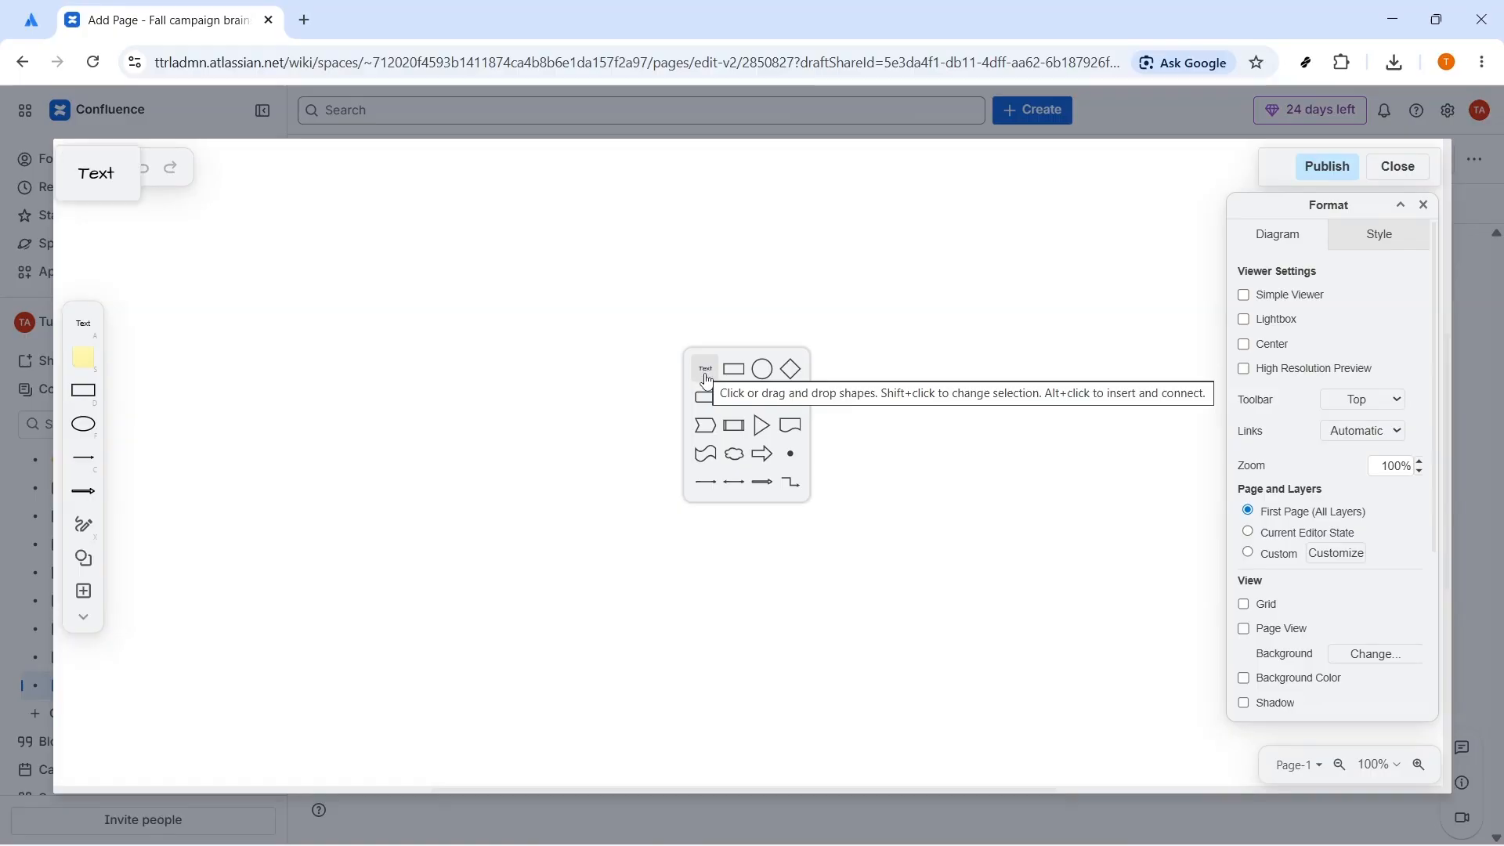
mouse_move(792, 381)
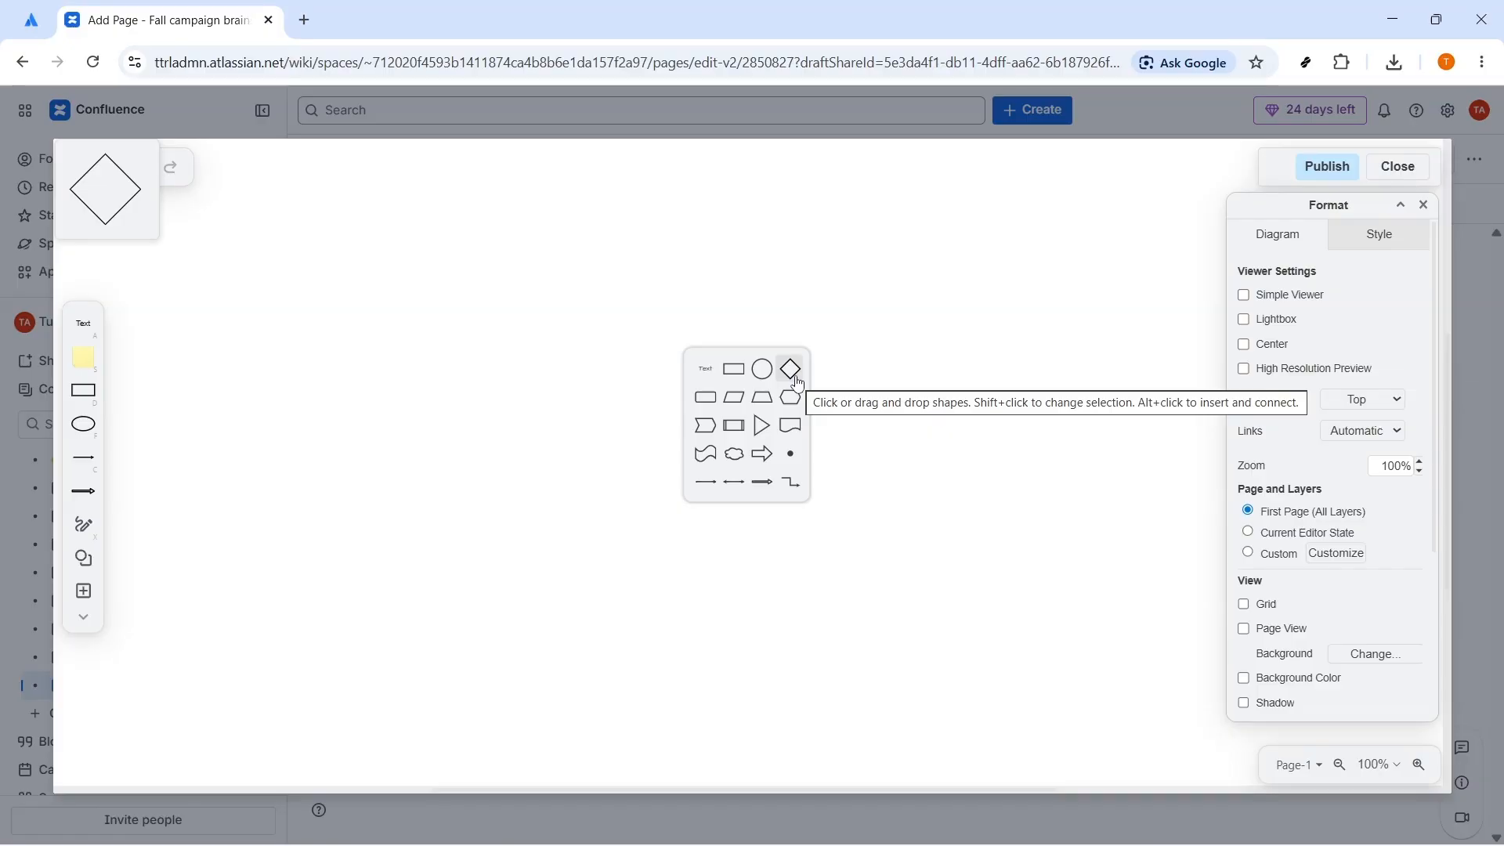
click(734, 379)
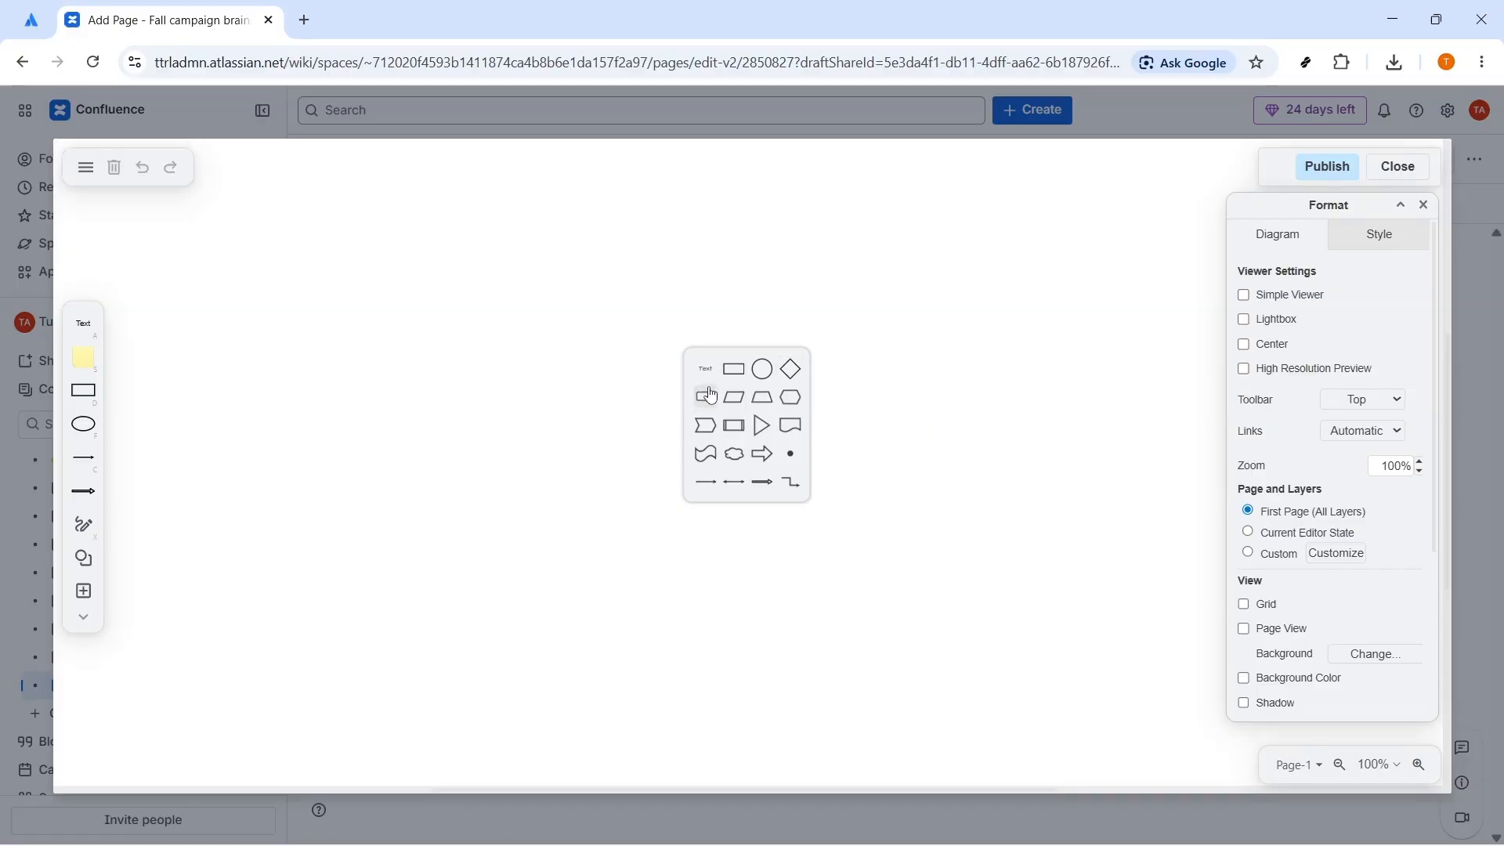
text(Fall campaign)
key(Return)
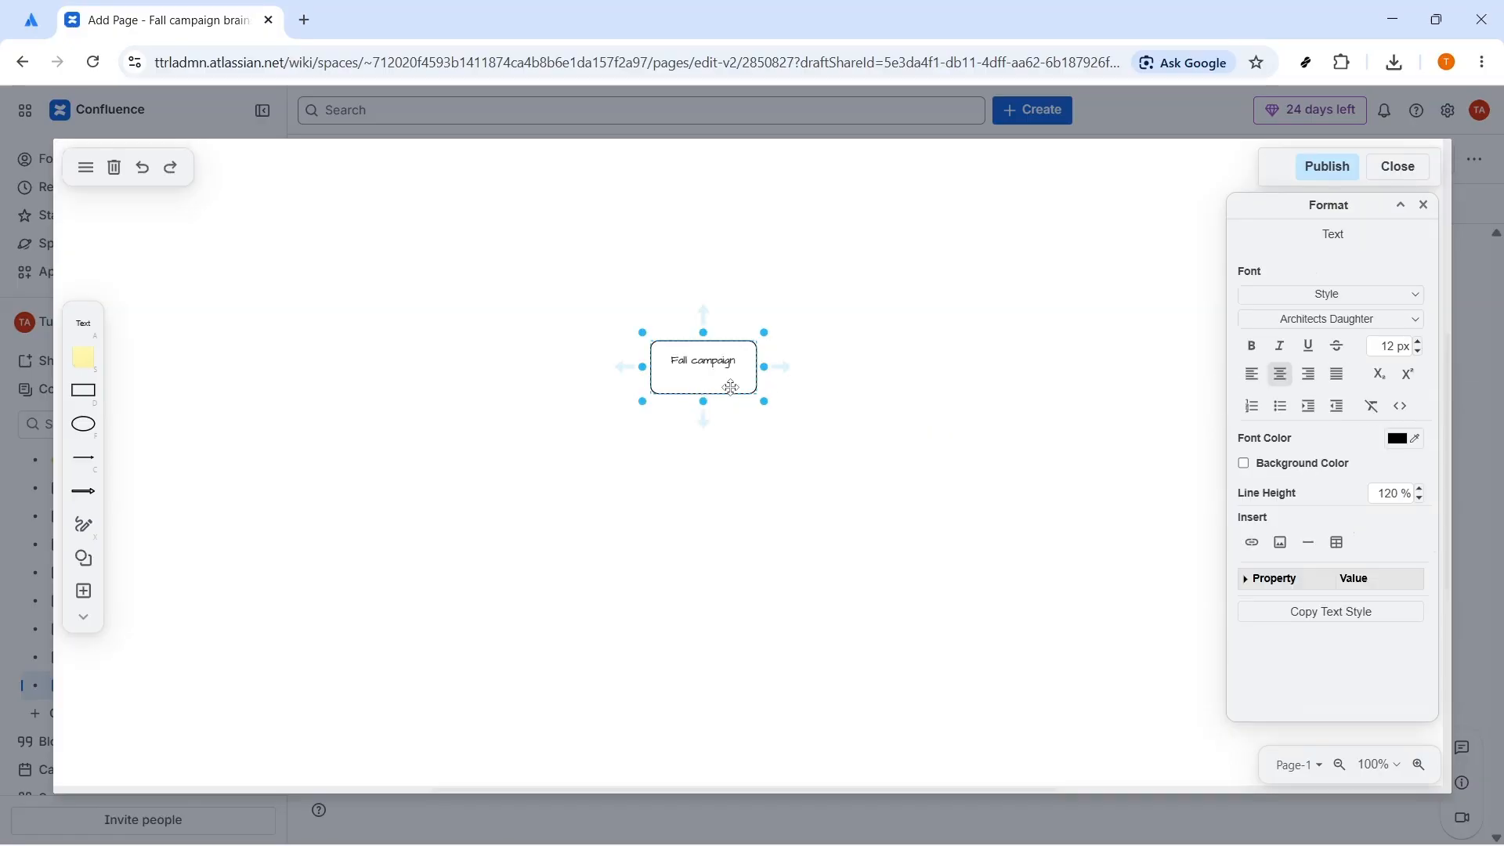
key(BackSpace)
click(884, 487)
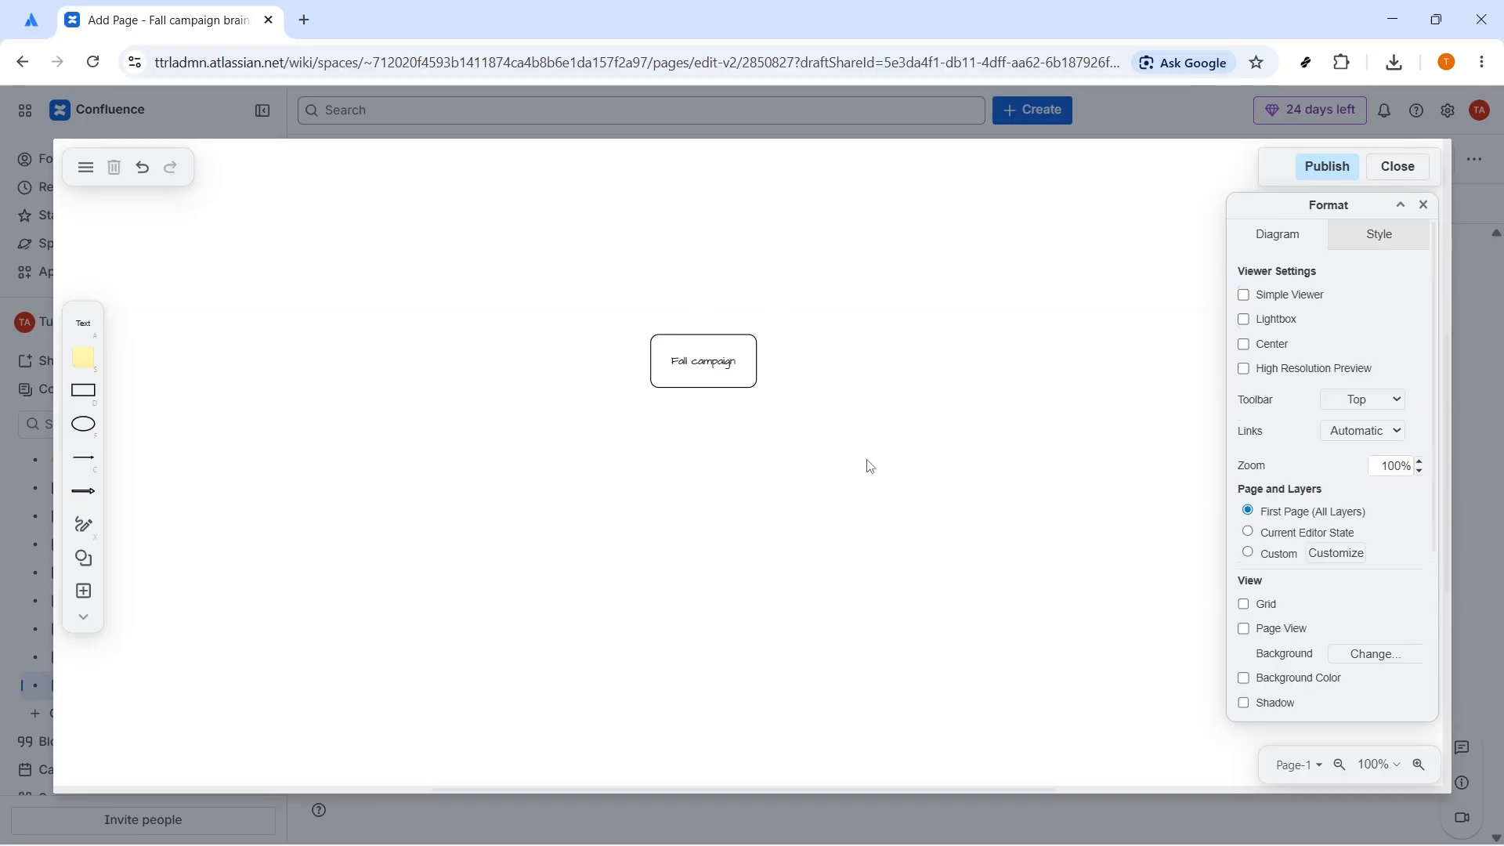
Step: Add a connected rounded rectangle labelled "Audience ideas" right of the Fall campaign box, and shift both boxes to the left
click(697, 374)
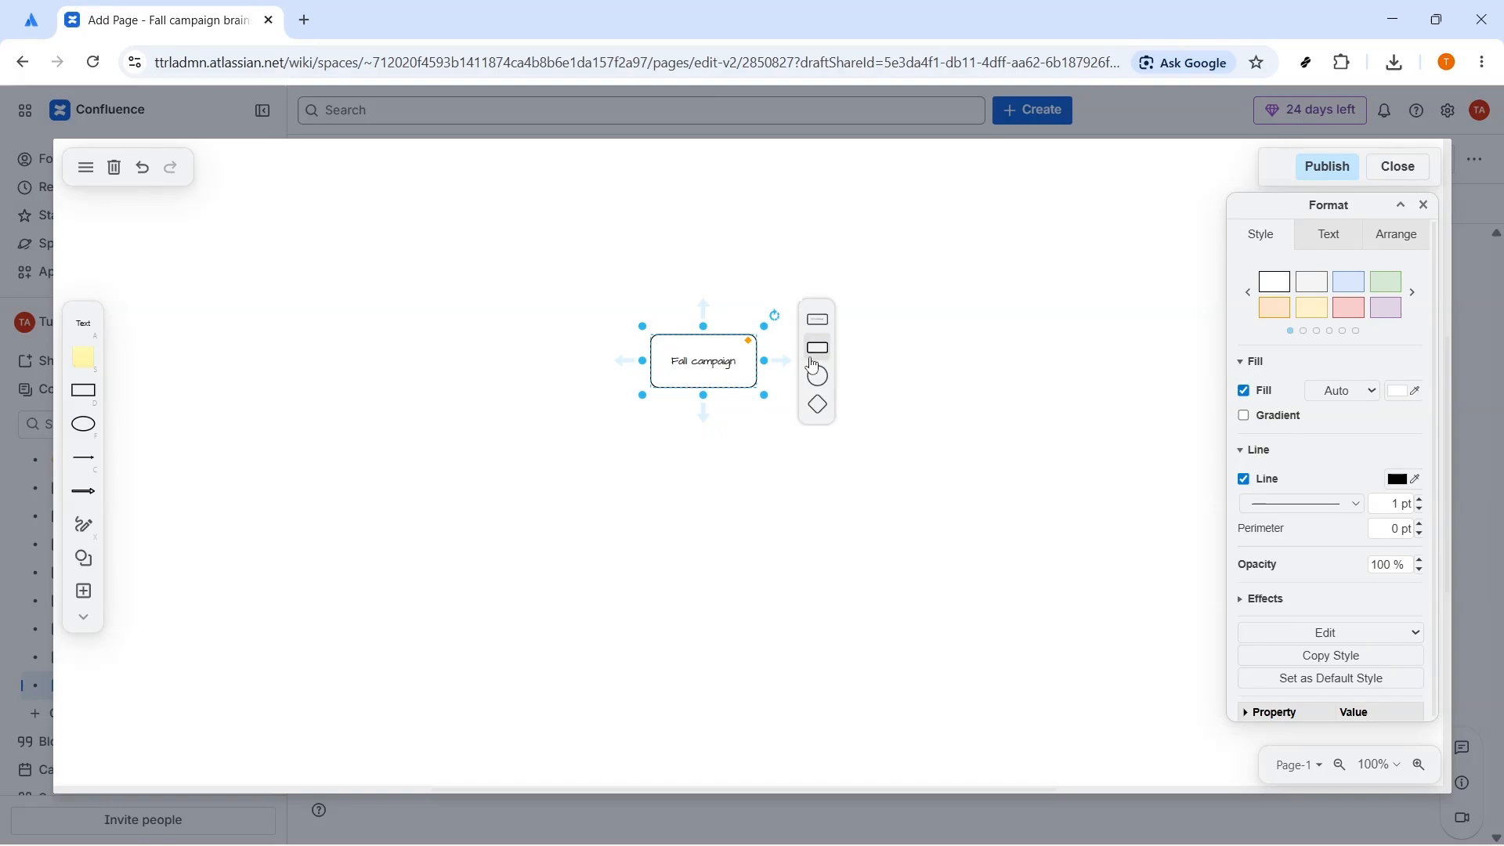
click(818, 347)
double_click(903, 369)
text(Audience ideas)
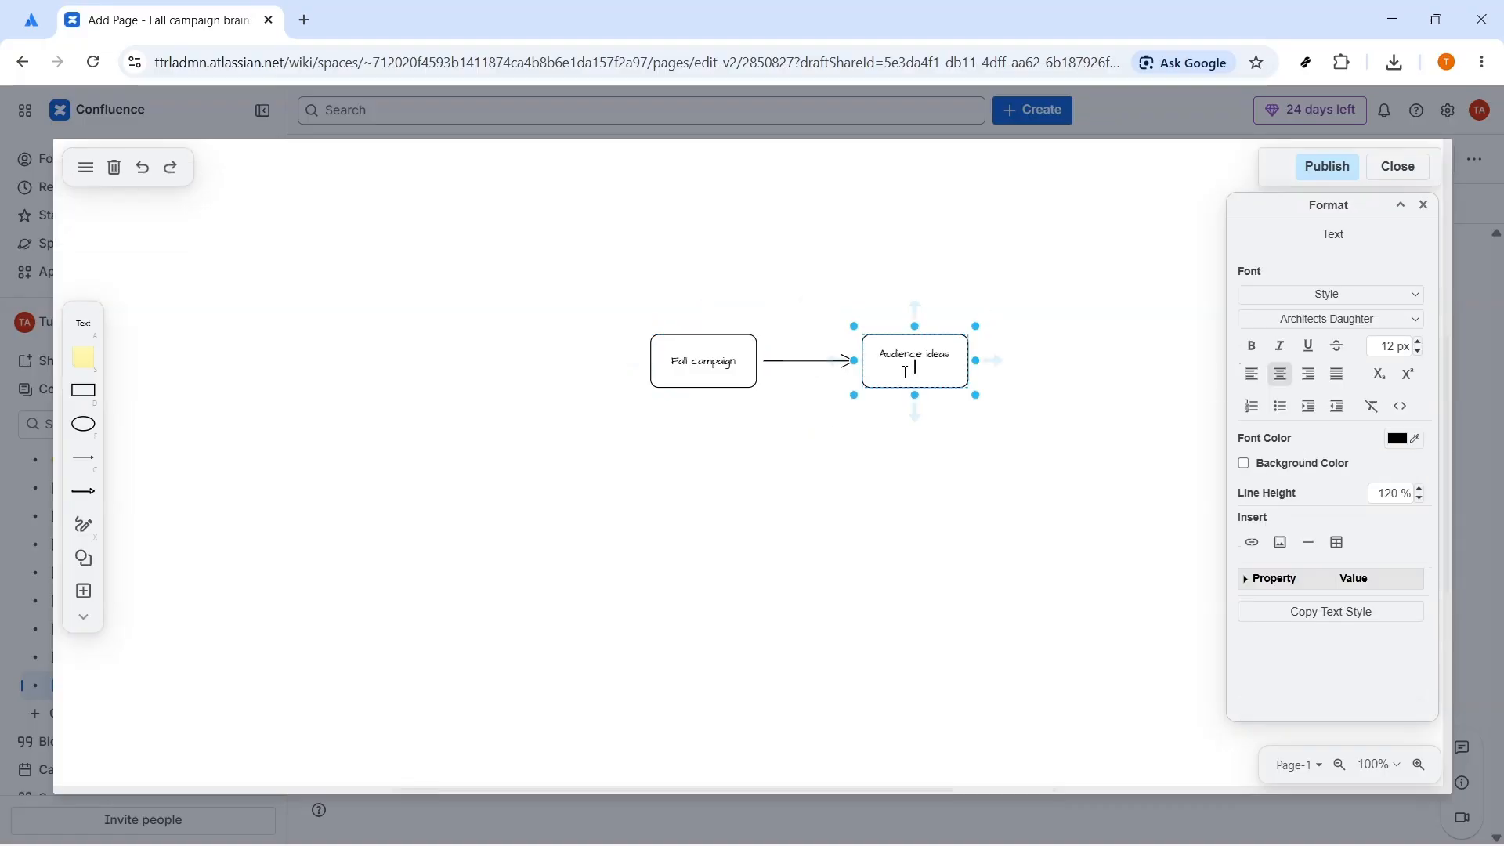
click(896, 456)
drag(693, 357, 646, 354)
drag(901, 362, 829, 366)
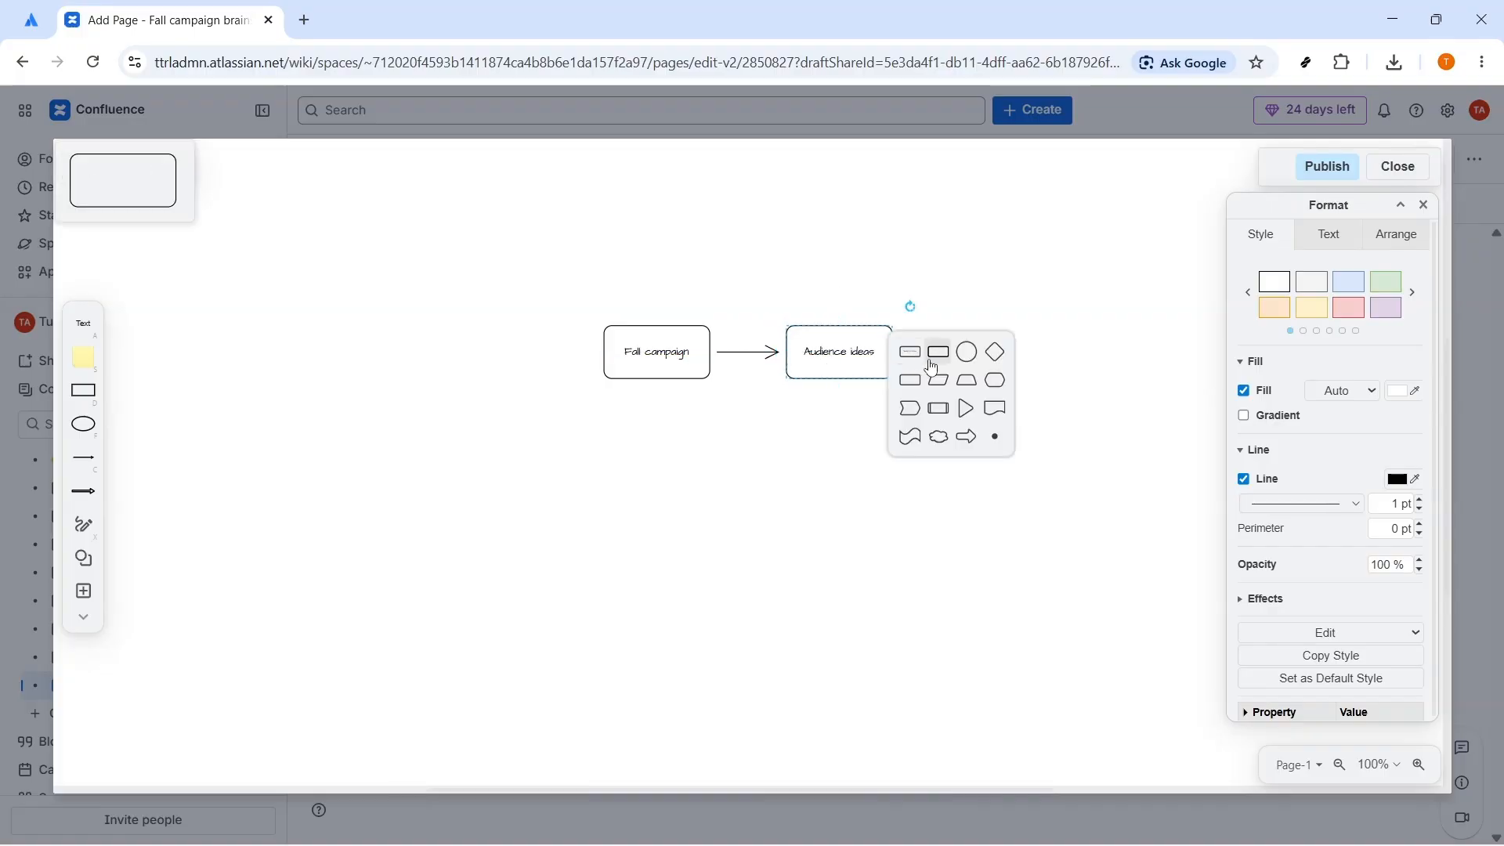
Step: Add a connected rounded rectangle right of the Audience ideas box and label it "Channel ideas" without a trailing blank line
click(930, 362)
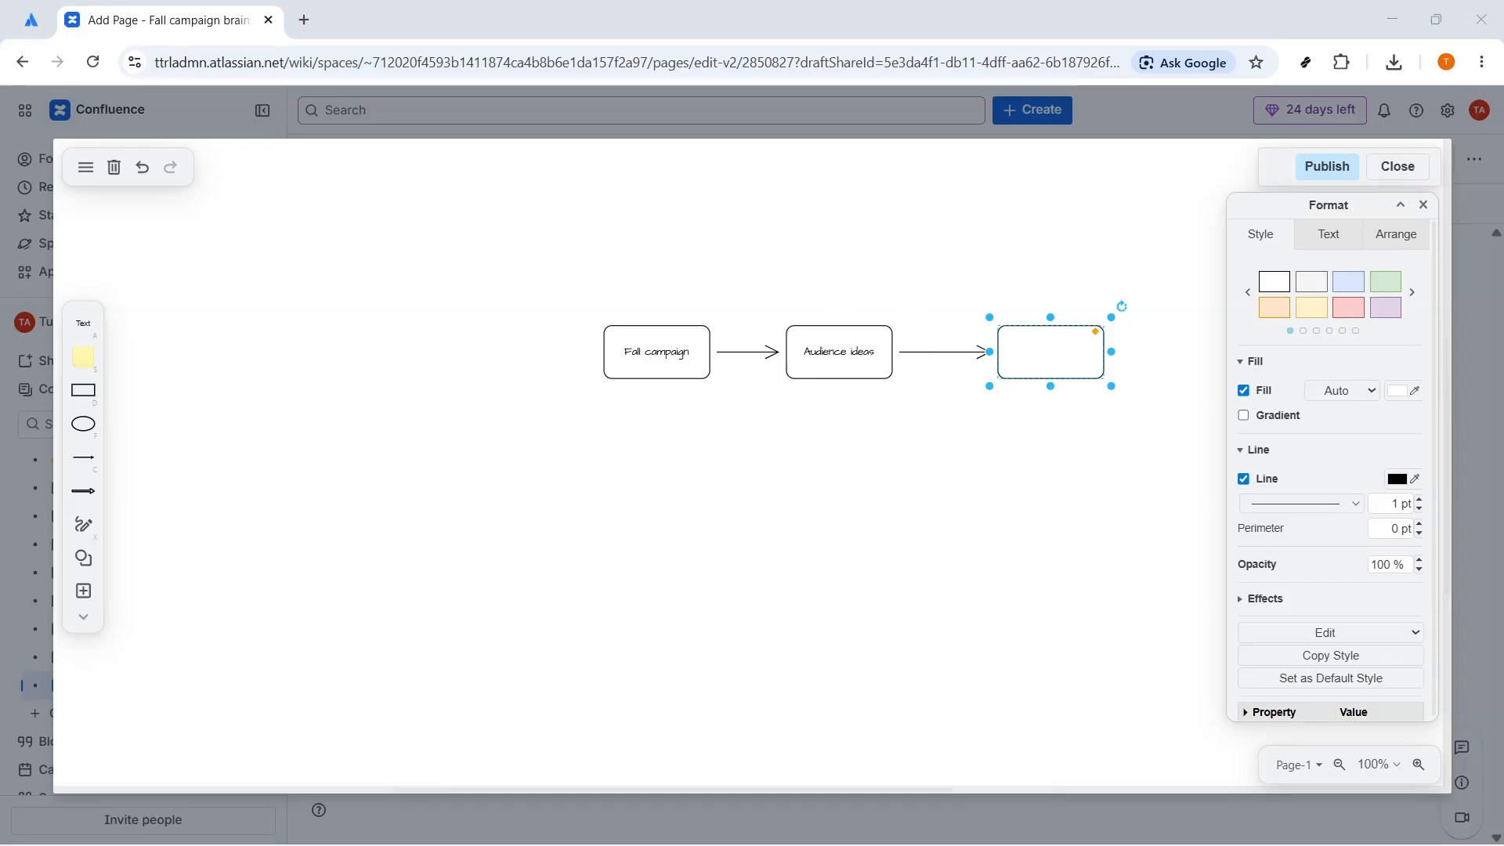
double_click(1029, 349)
text(Channel ideas)
click(1023, 436)
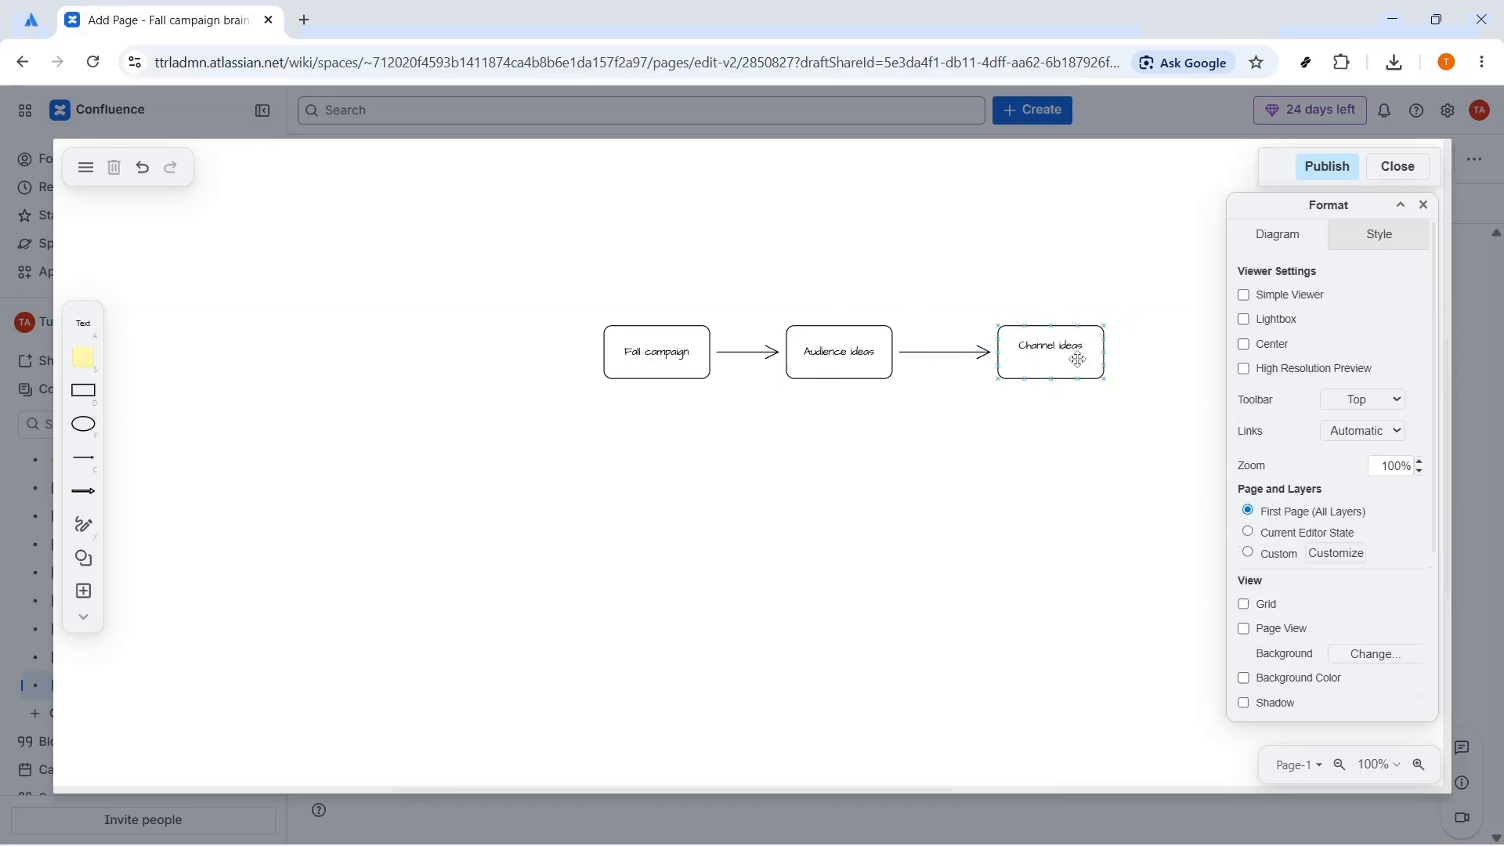
drag(1078, 360, 1079, 361)
double_click(1051, 361)
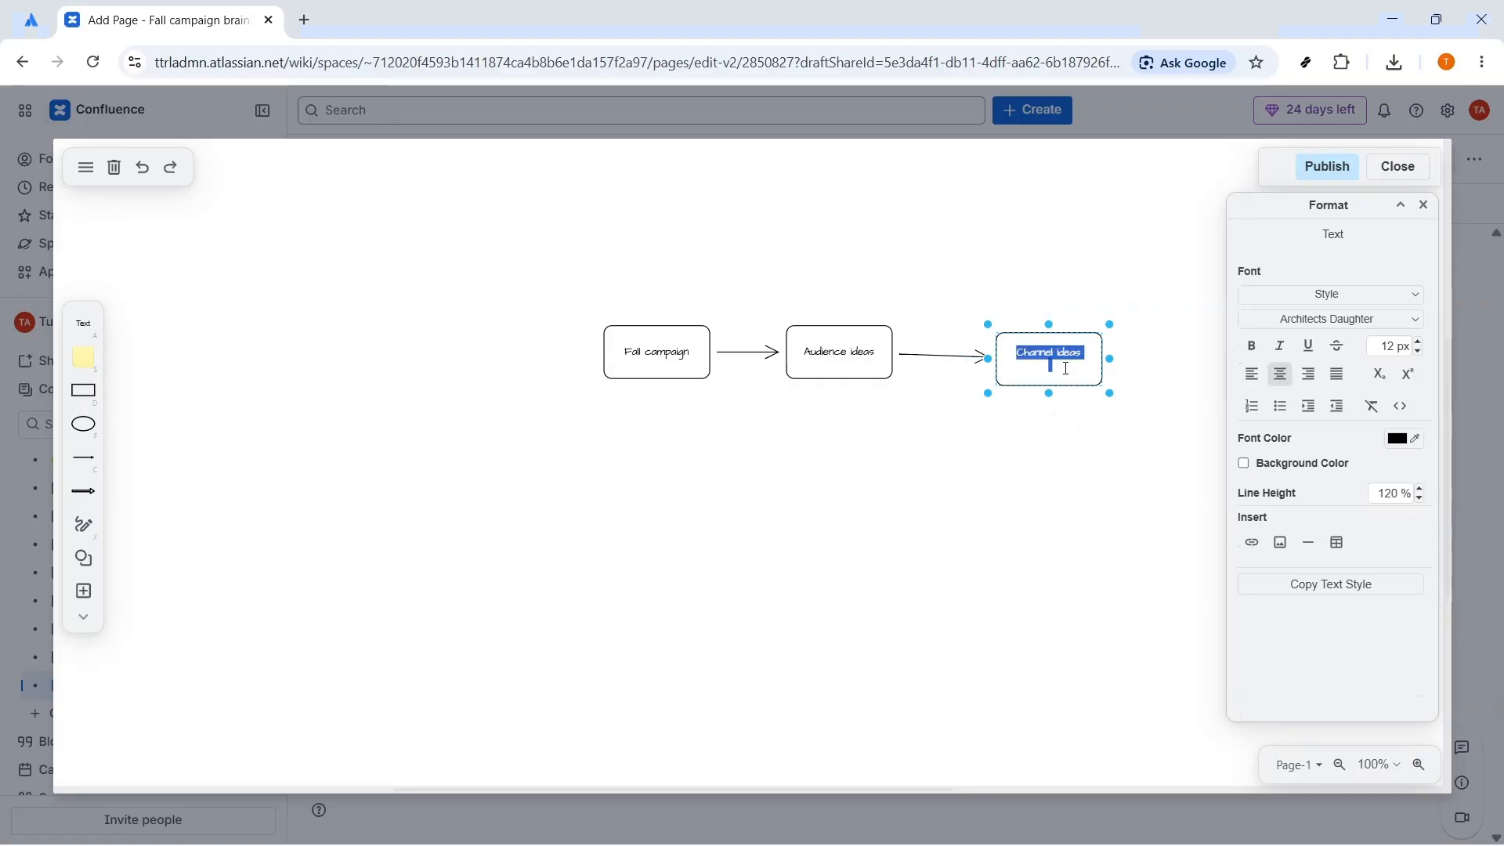
click(1065, 368)
click(885, 448)
Step: Move the Fall campaign, Audience ideas and Channel ideas boxes left to make room at the end of the row
drag(631, 348, 570, 342)
drag(820, 342, 774, 342)
drag(1005, 350, 952, 345)
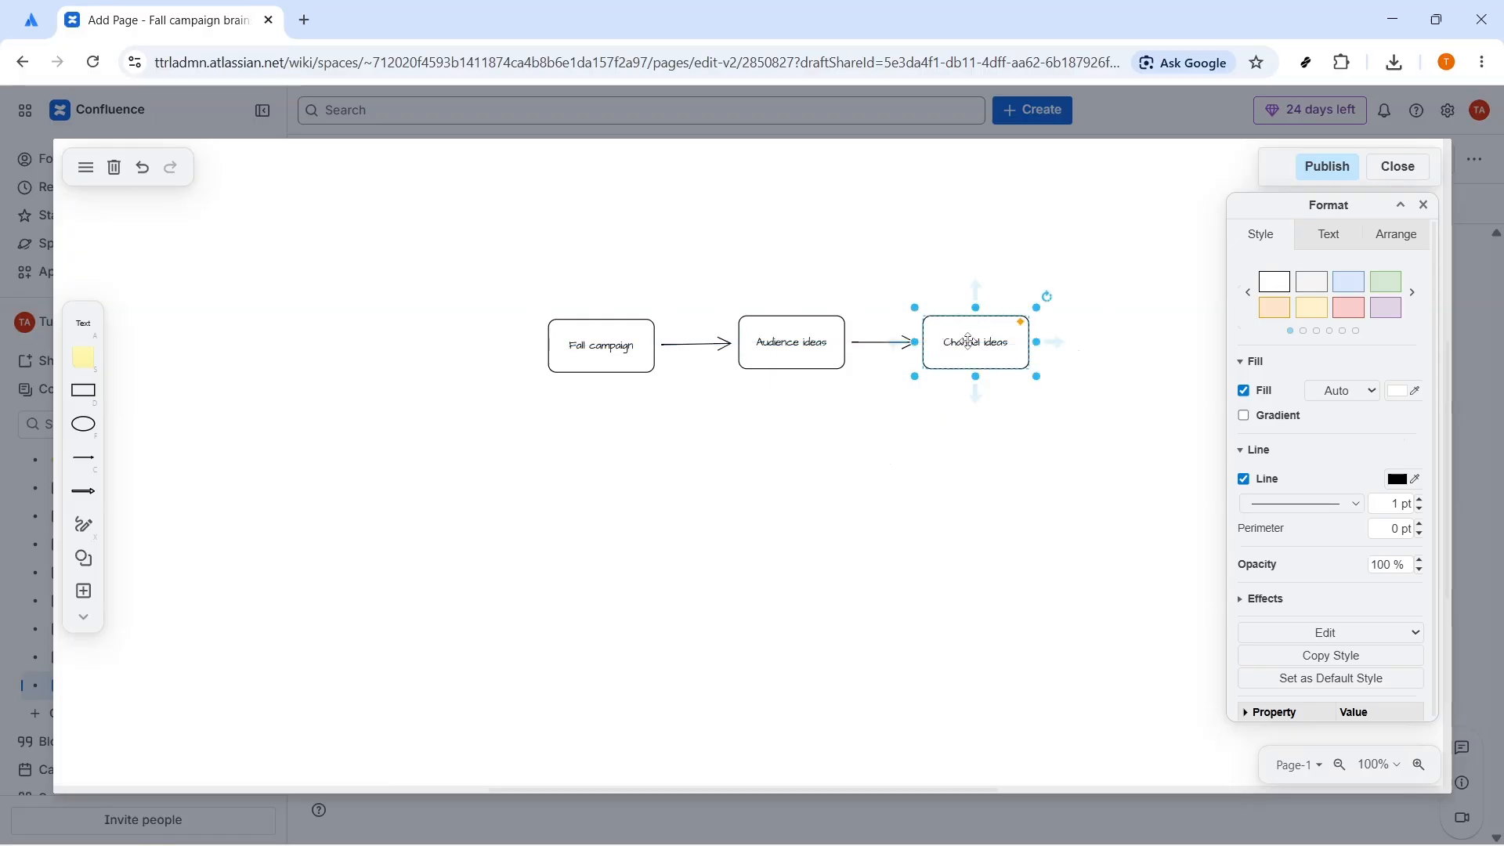
Step: Add a connected rounded rectangle right of the Channel ideas box and label it "Offer ideas"
click(1058, 349)
click(1002, 346)
click(1109, 349)
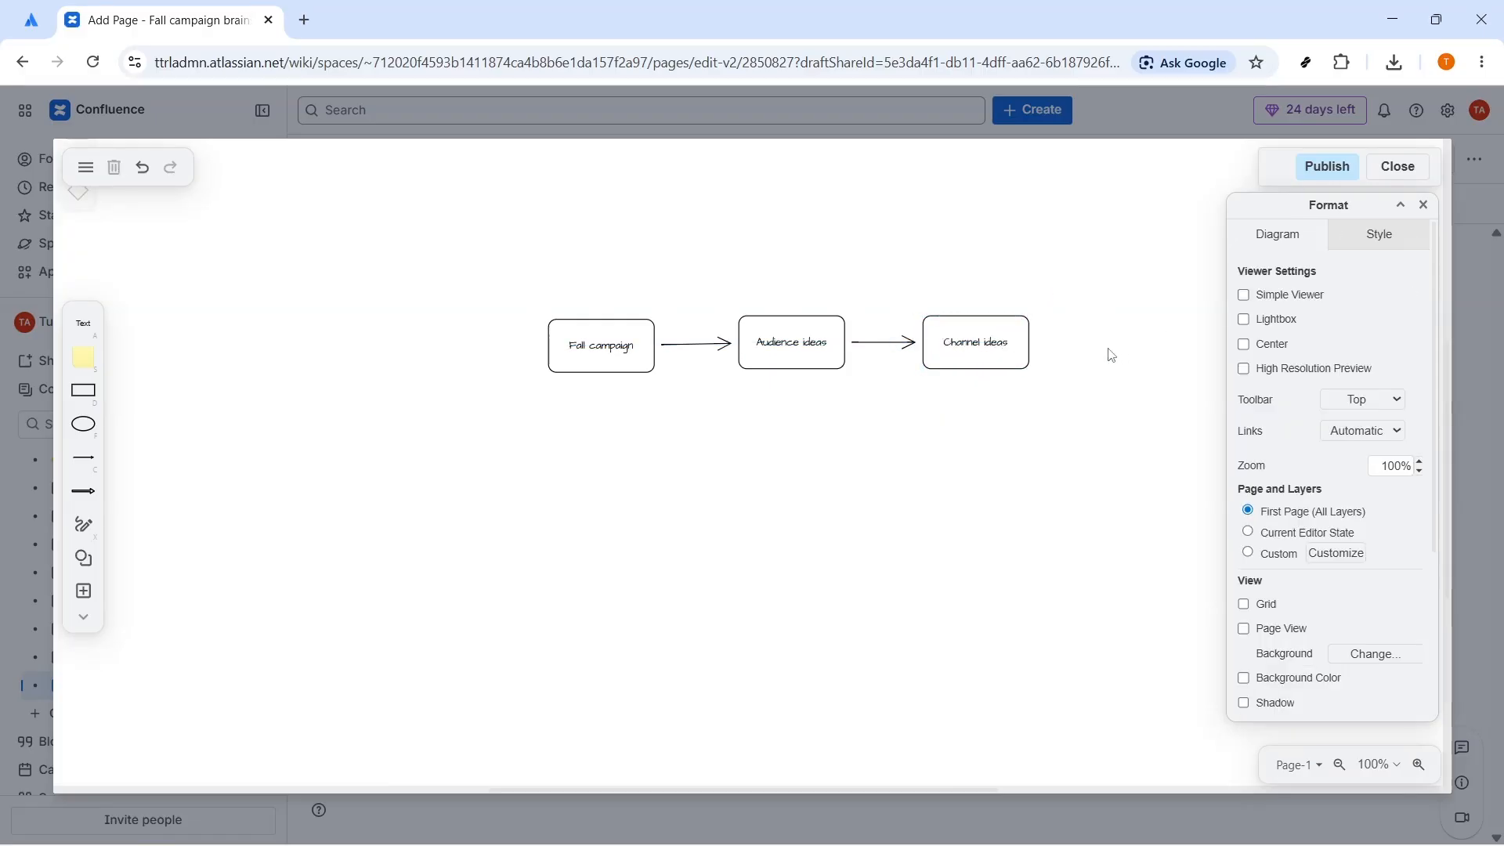
click(951, 339)
click(1091, 356)
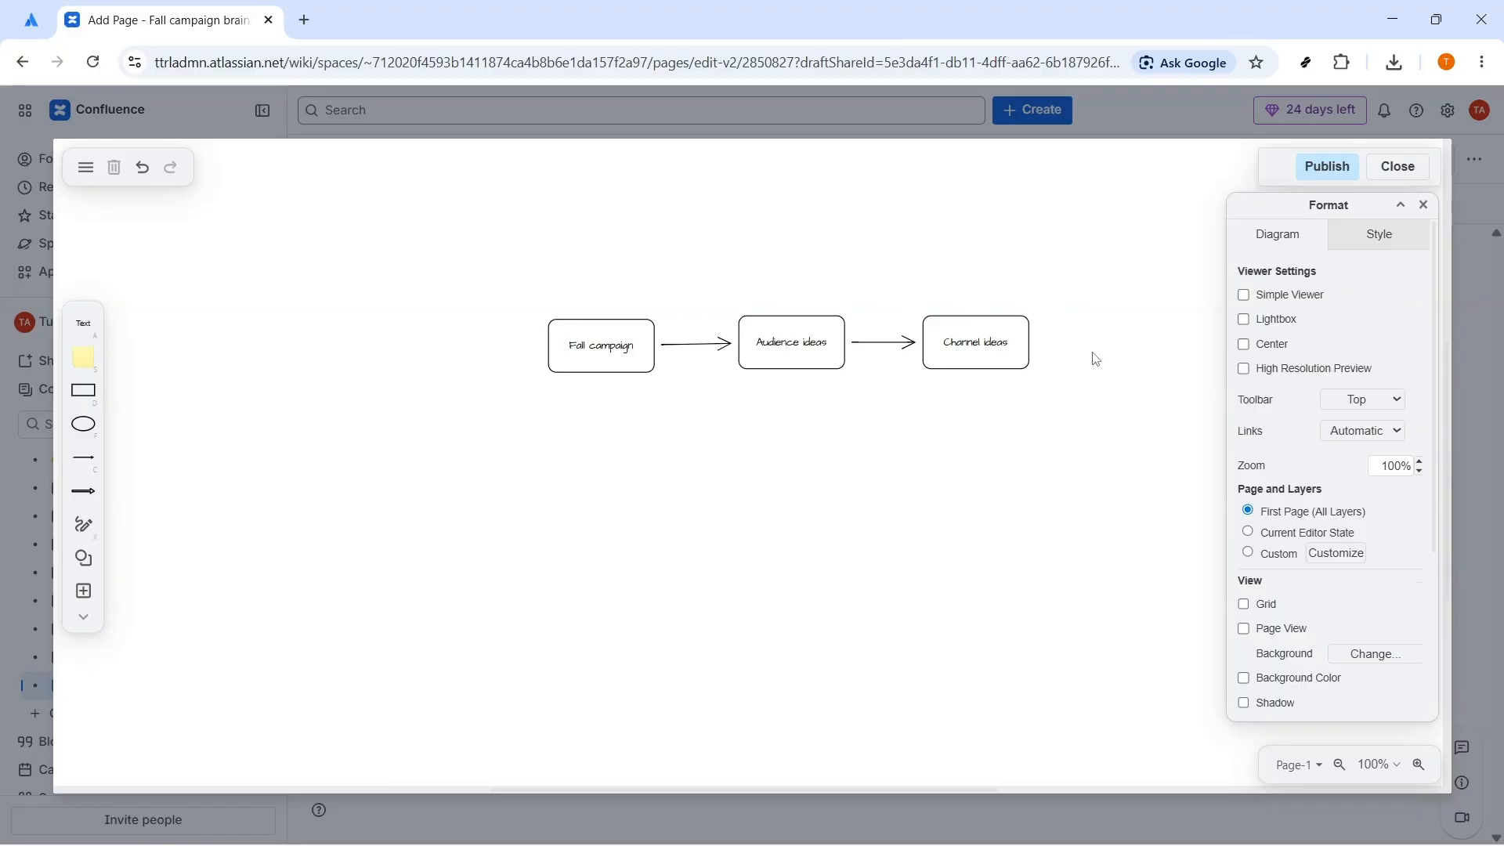
click(1001, 348)
click(1059, 346)
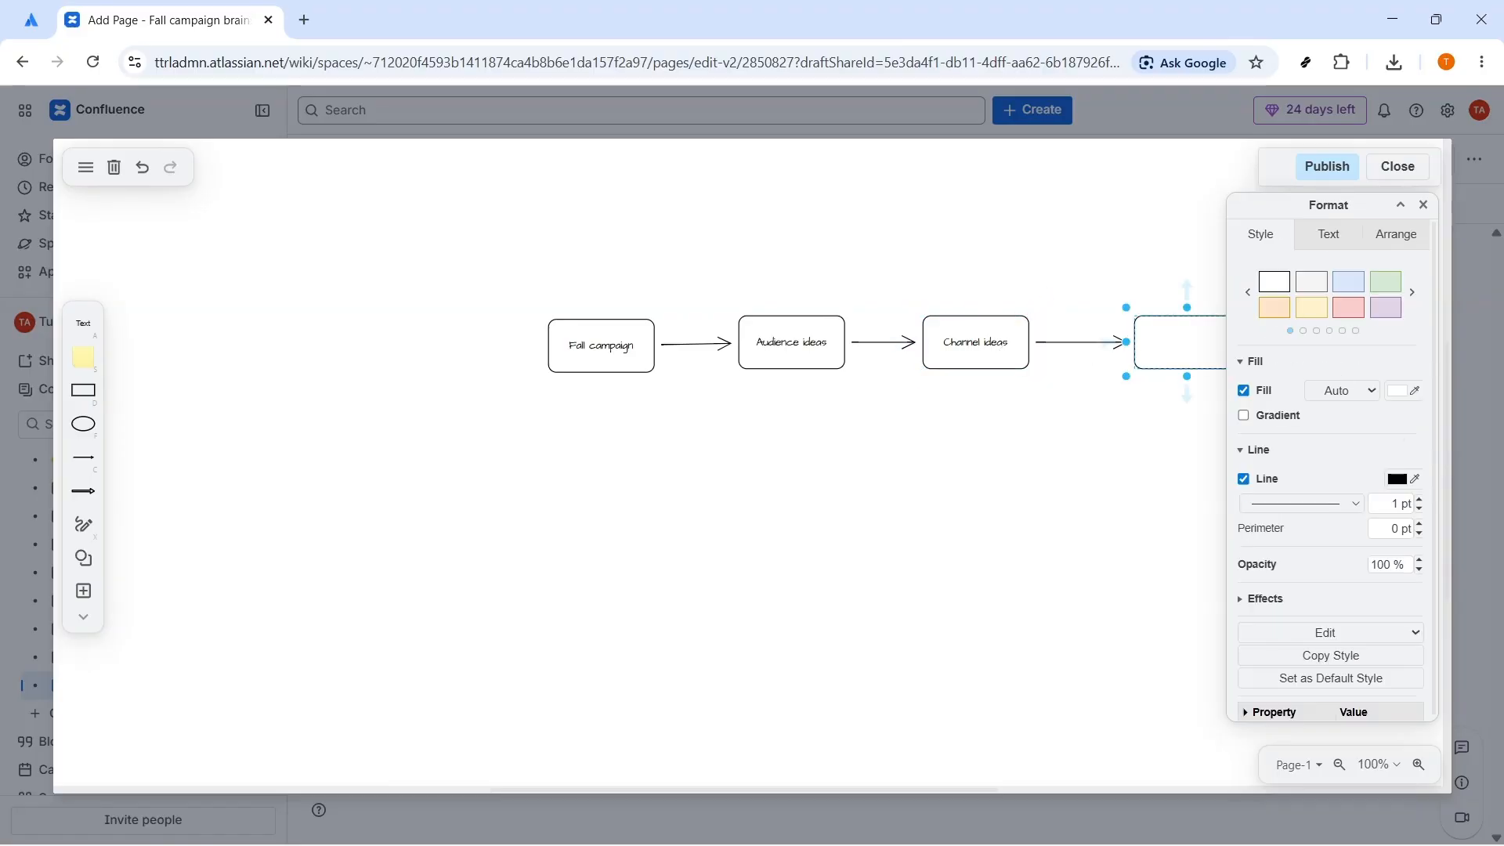
double_click(1185, 337)
text(Offer ideas)
key(Return)
click(1032, 468)
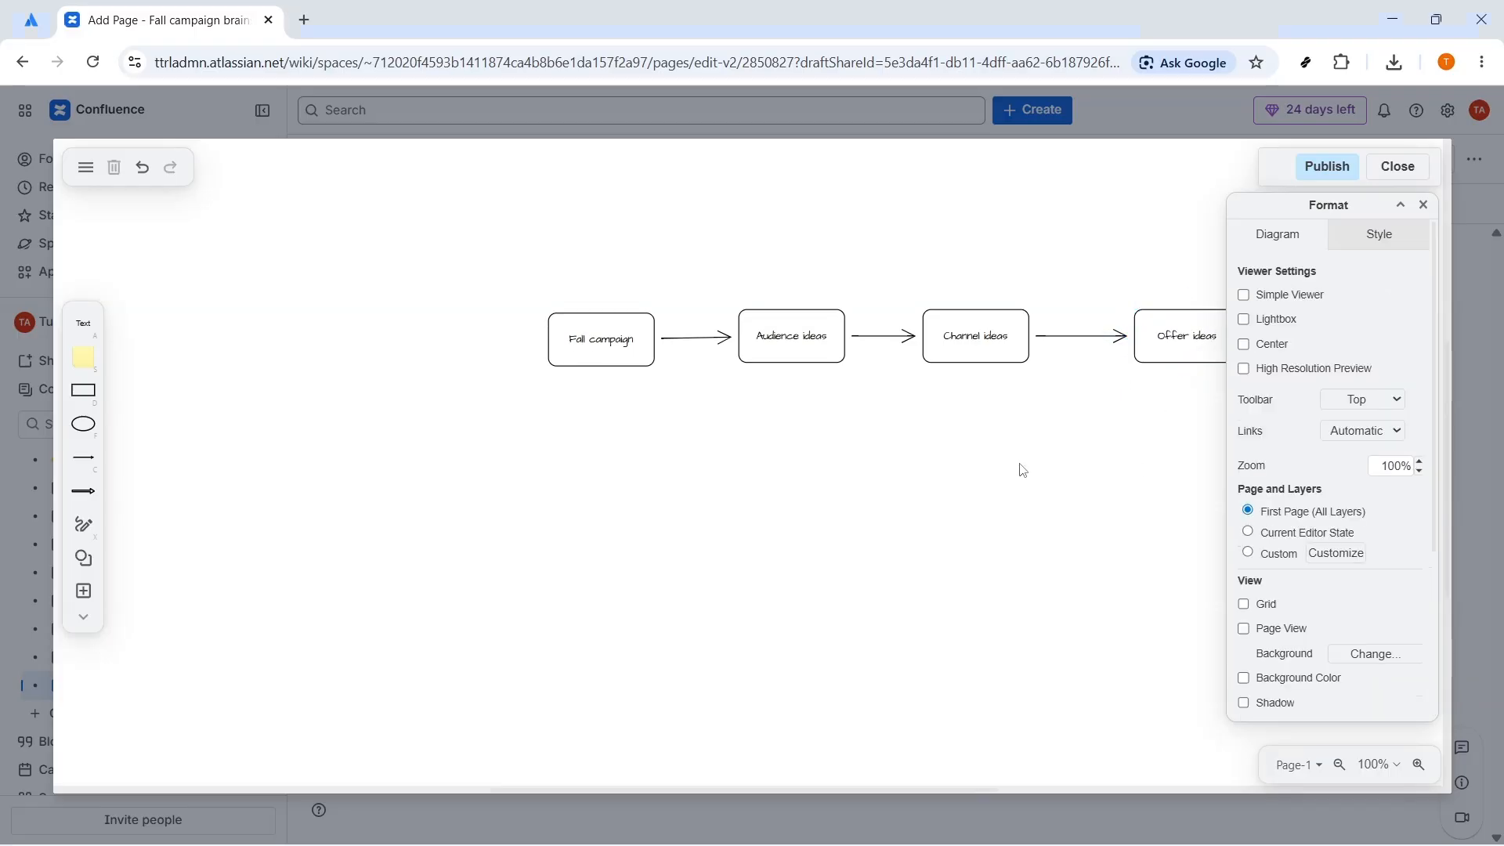
Step: Shift all four boxes in the row left so that the Offer ideas box clears the Format panel
drag(574, 350, 530, 346)
drag(745, 345, 721, 341)
drag(990, 332, 956, 327)
drag(1160, 350, 1143, 344)
Step: Add a connected rounded rectangle below the Audience ideas box and label it "College creators"
click(763, 344)
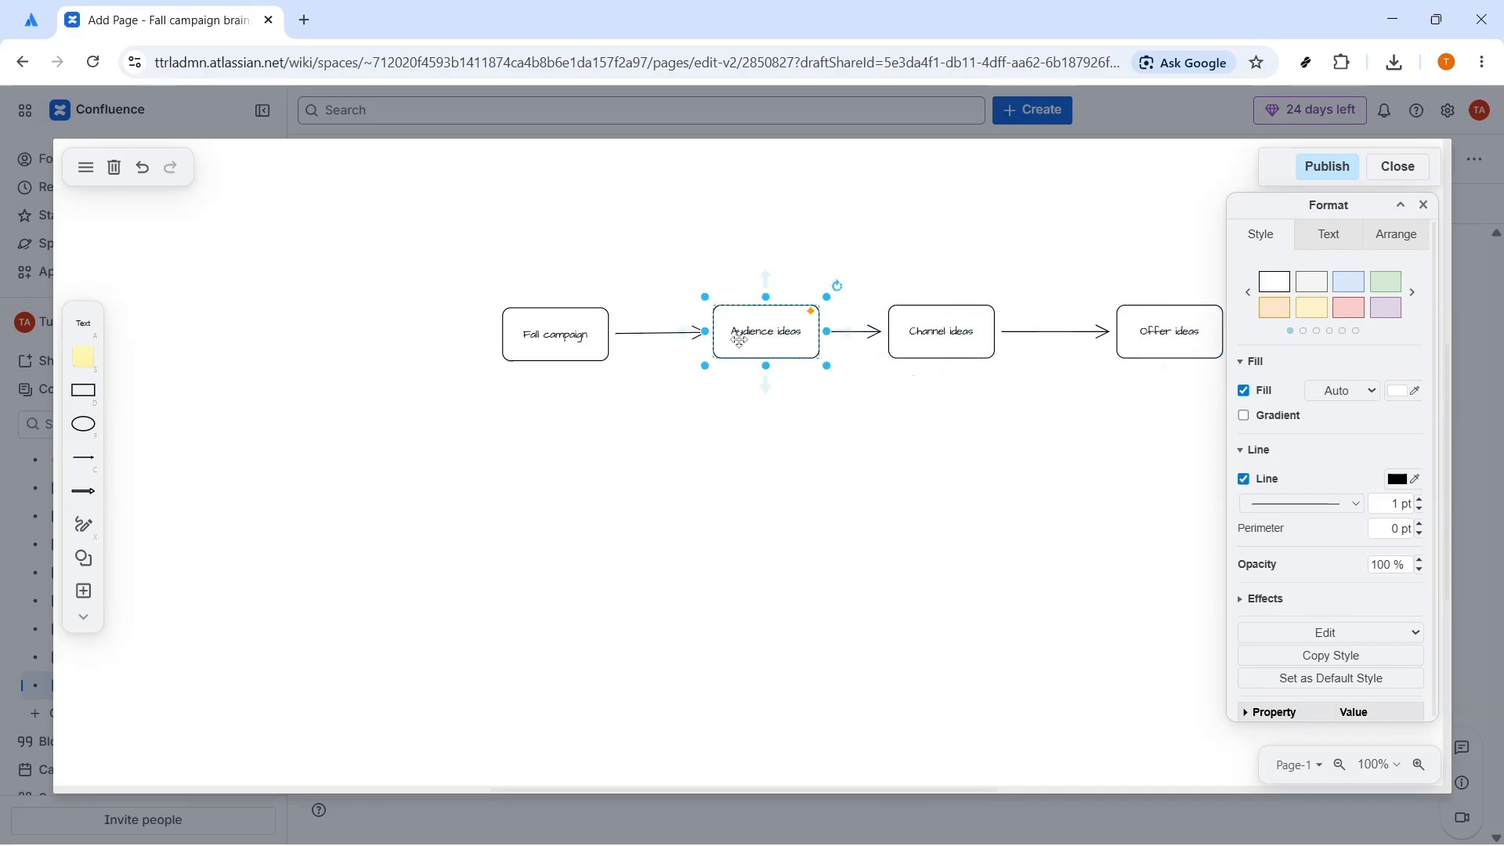
click(776, 435)
click(761, 349)
click(773, 366)
click(773, 366)
click(786, 400)
click(777, 378)
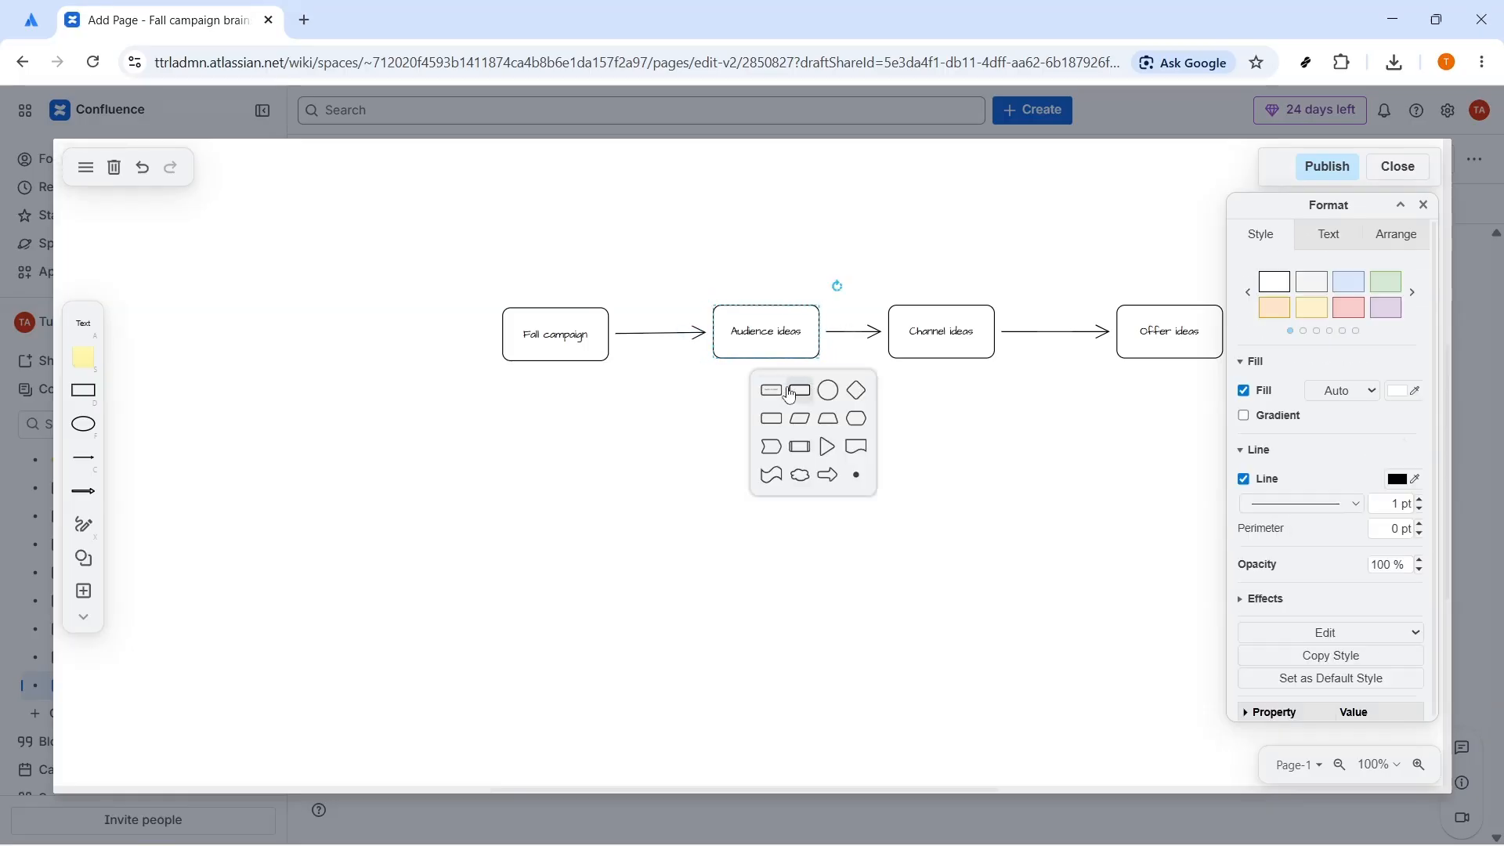
click(769, 389)
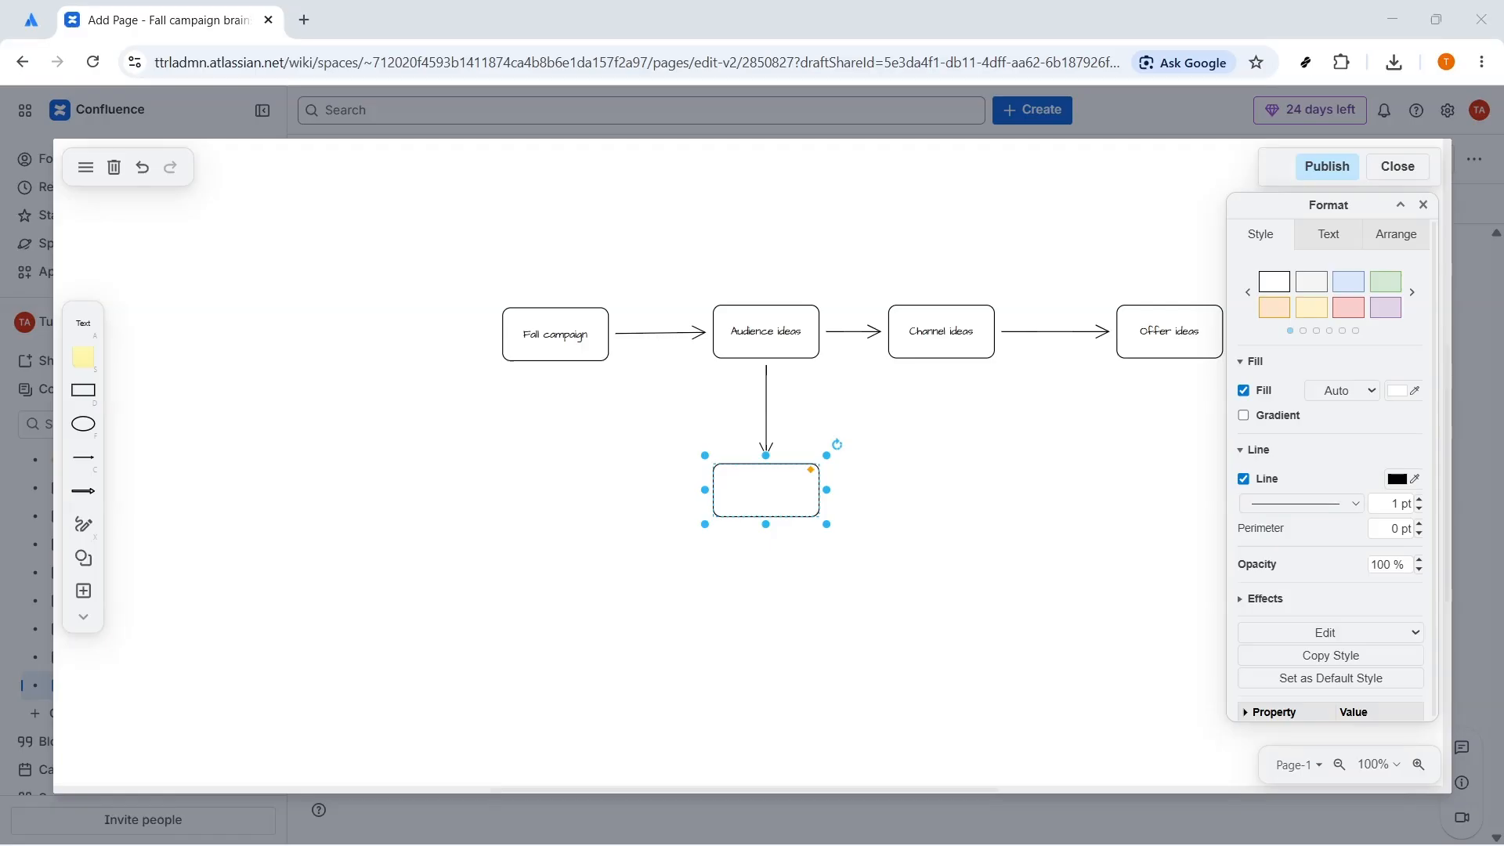
double_click(768, 484)
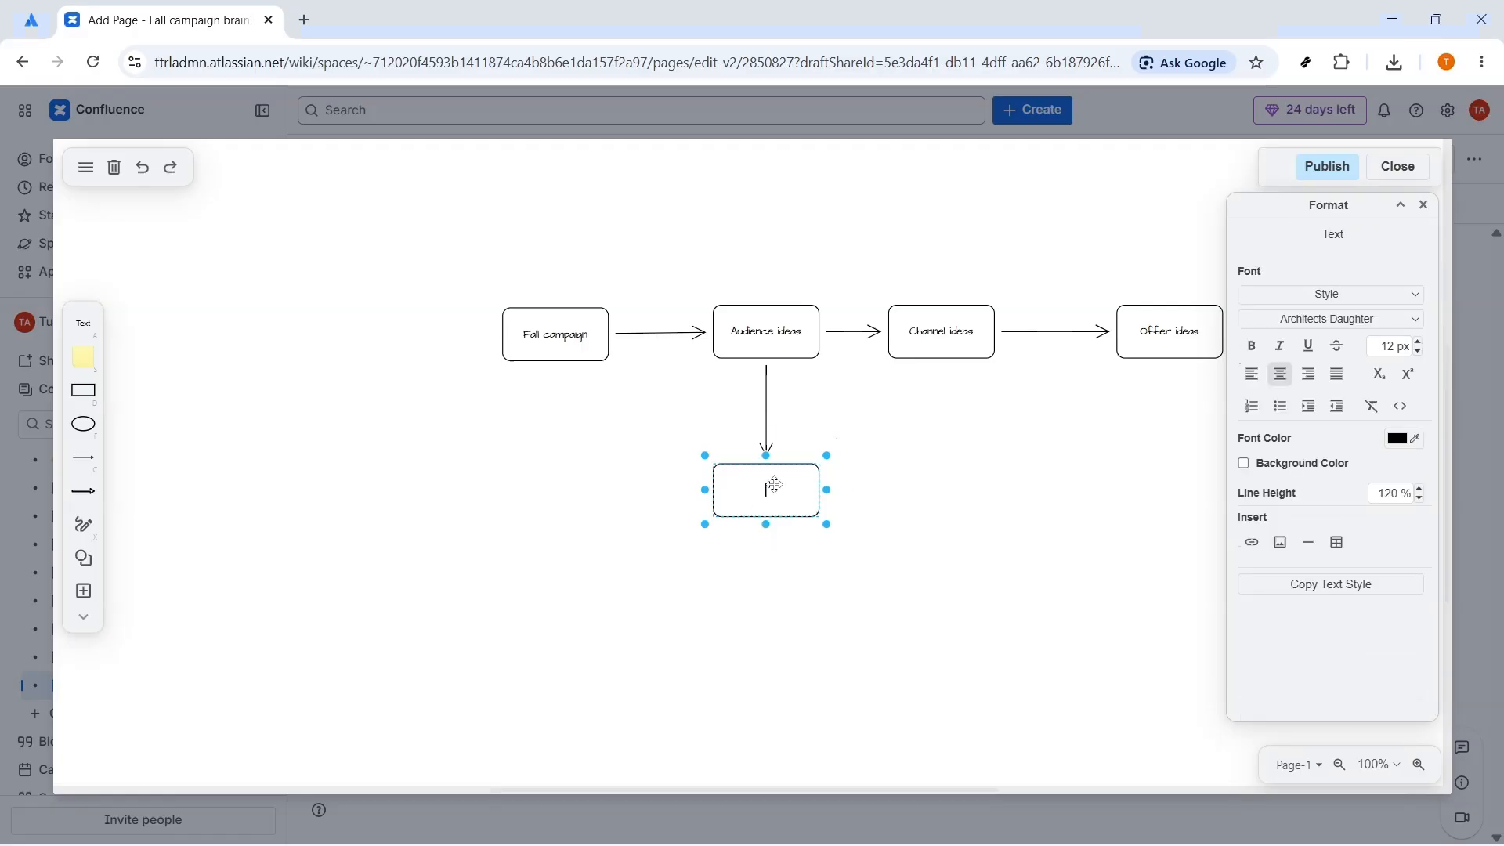
text(College creators)
click(877, 501)
Step: Add a connected rounded rectangle below the Channel ideas box and label it "Short launch video"
click(941, 332)
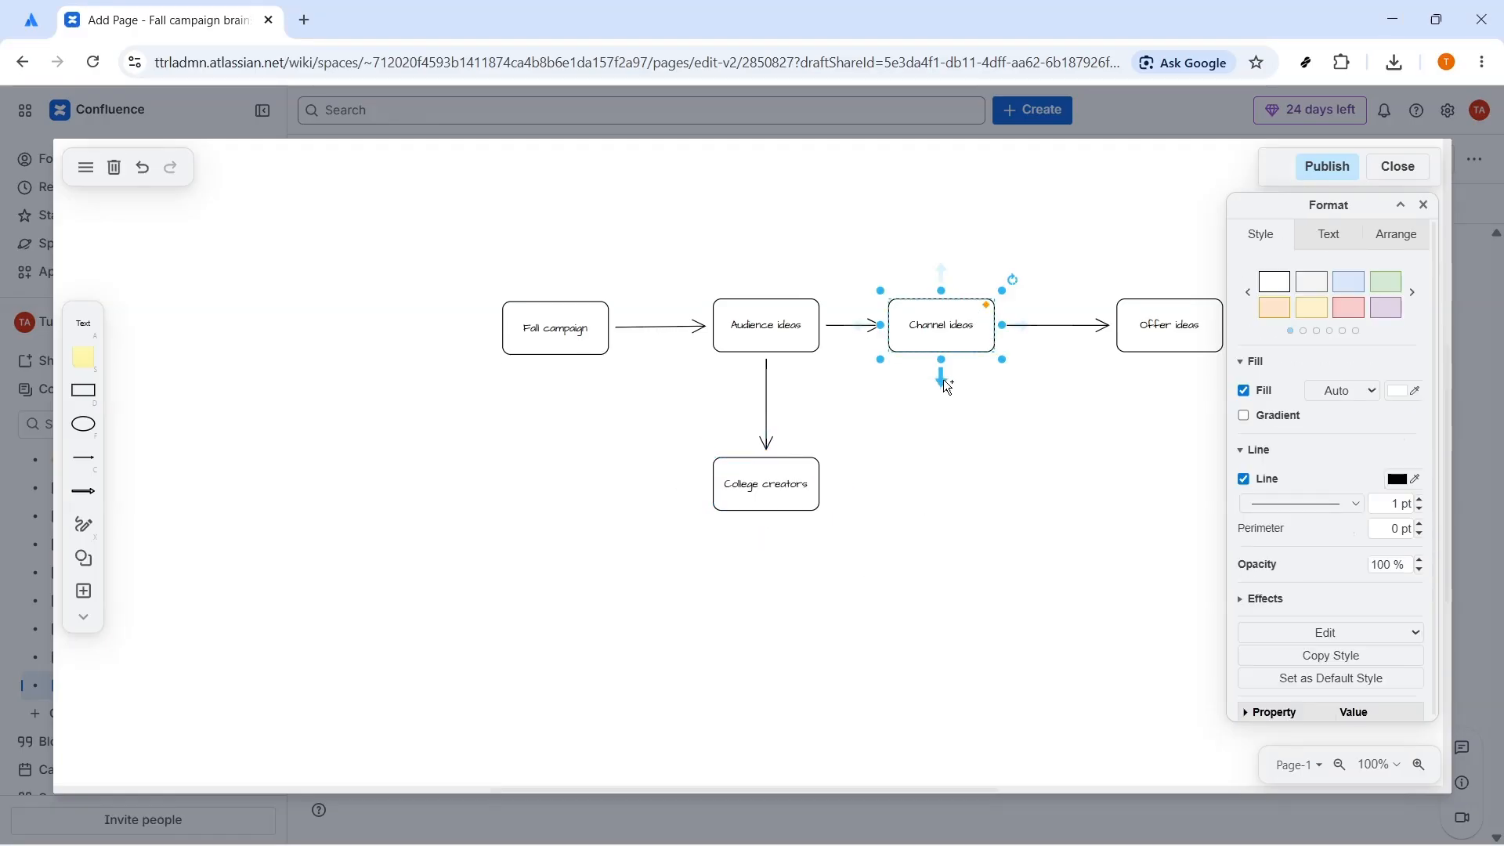
click(947, 387)
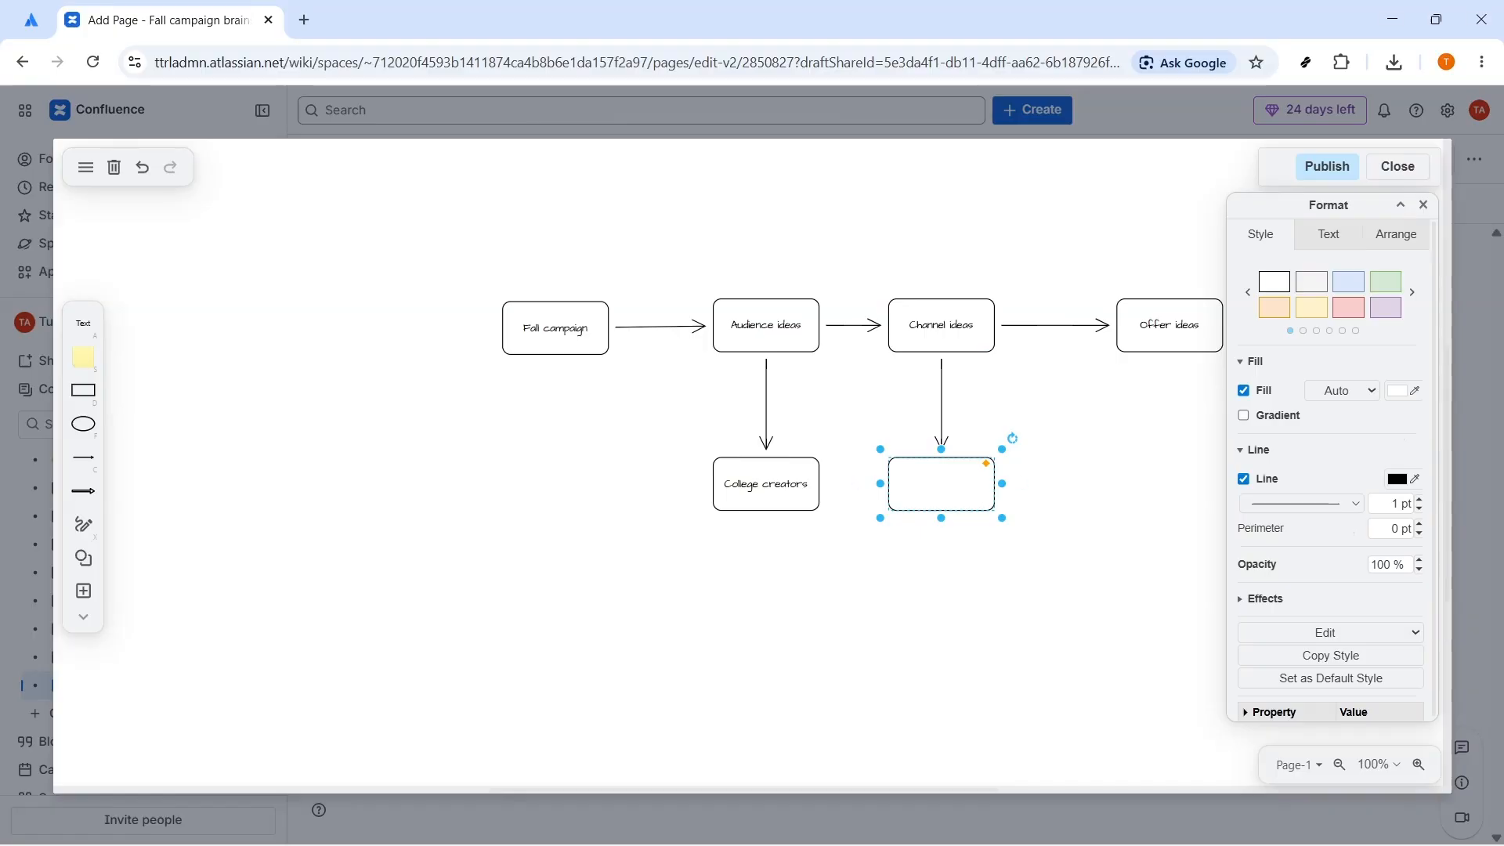
double_click(942, 485)
text(Short launch video)
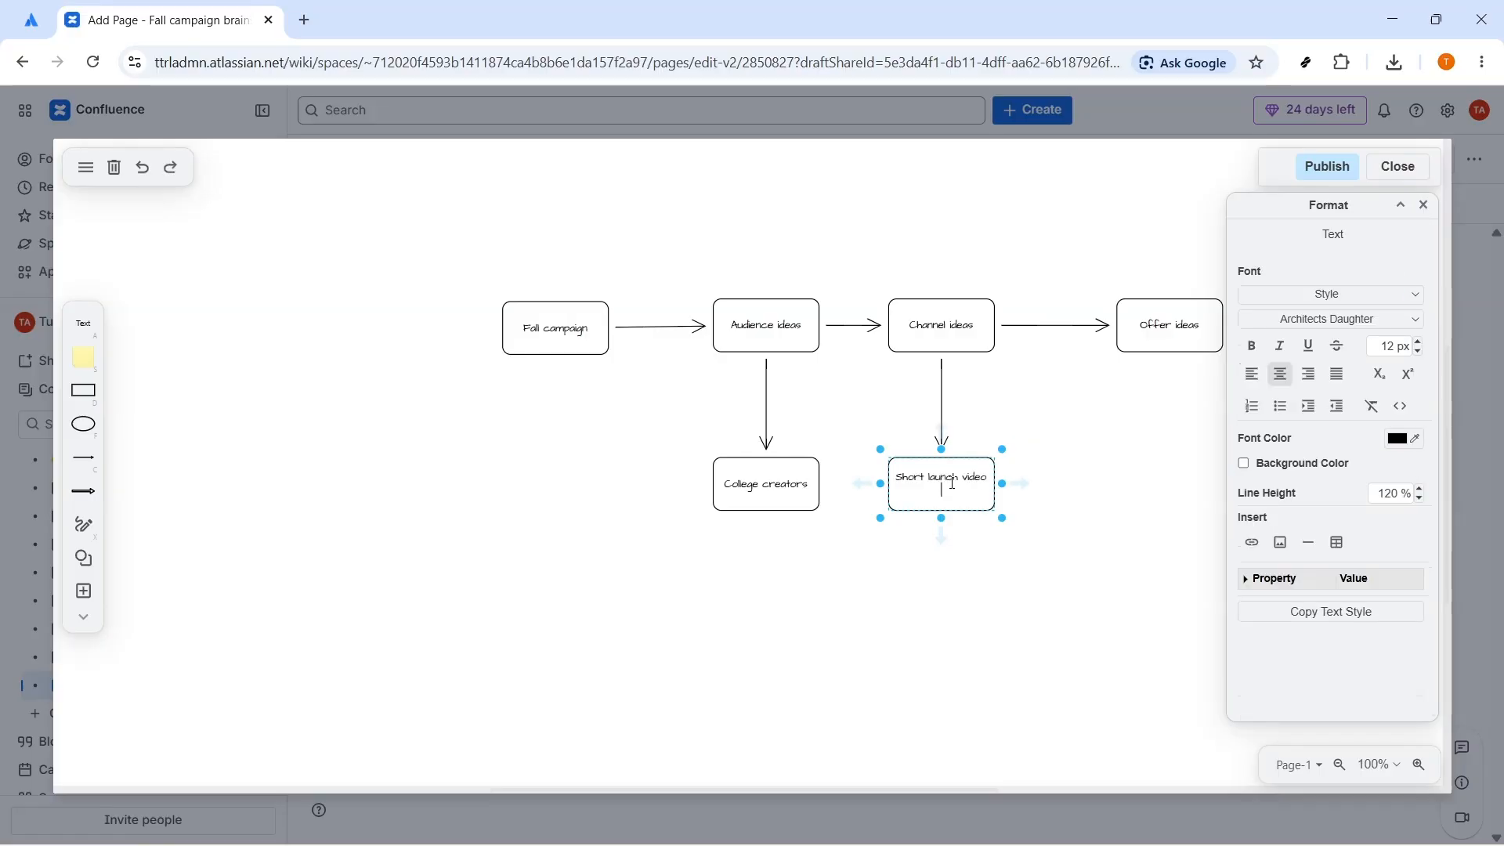
Step: Add a connected rounded rectangle below the Offer ideas box and label it "Early-access discount"
click(1097, 492)
click(1167, 317)
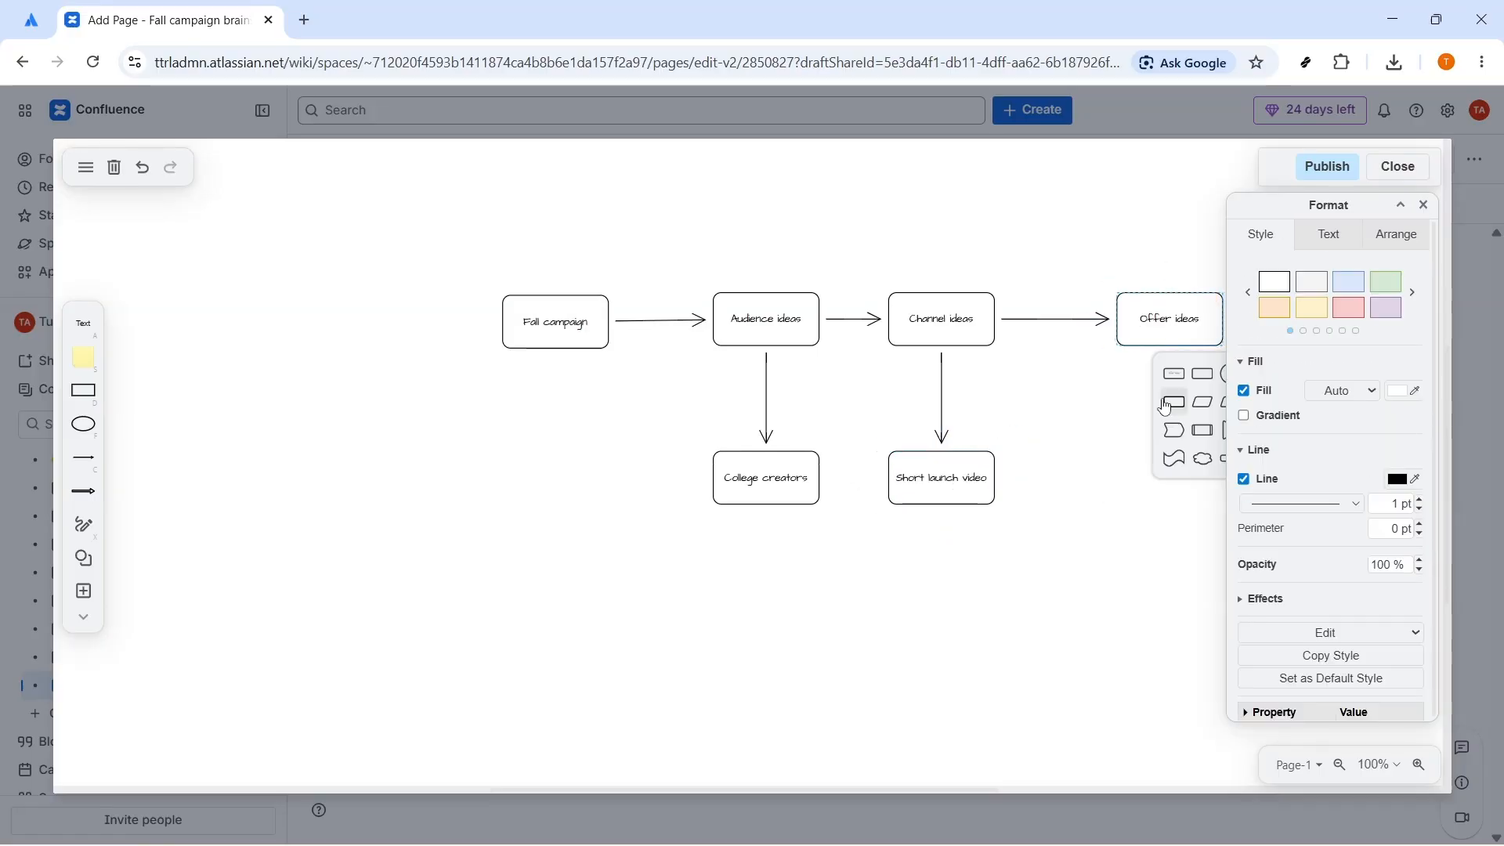
click(1195, 384)
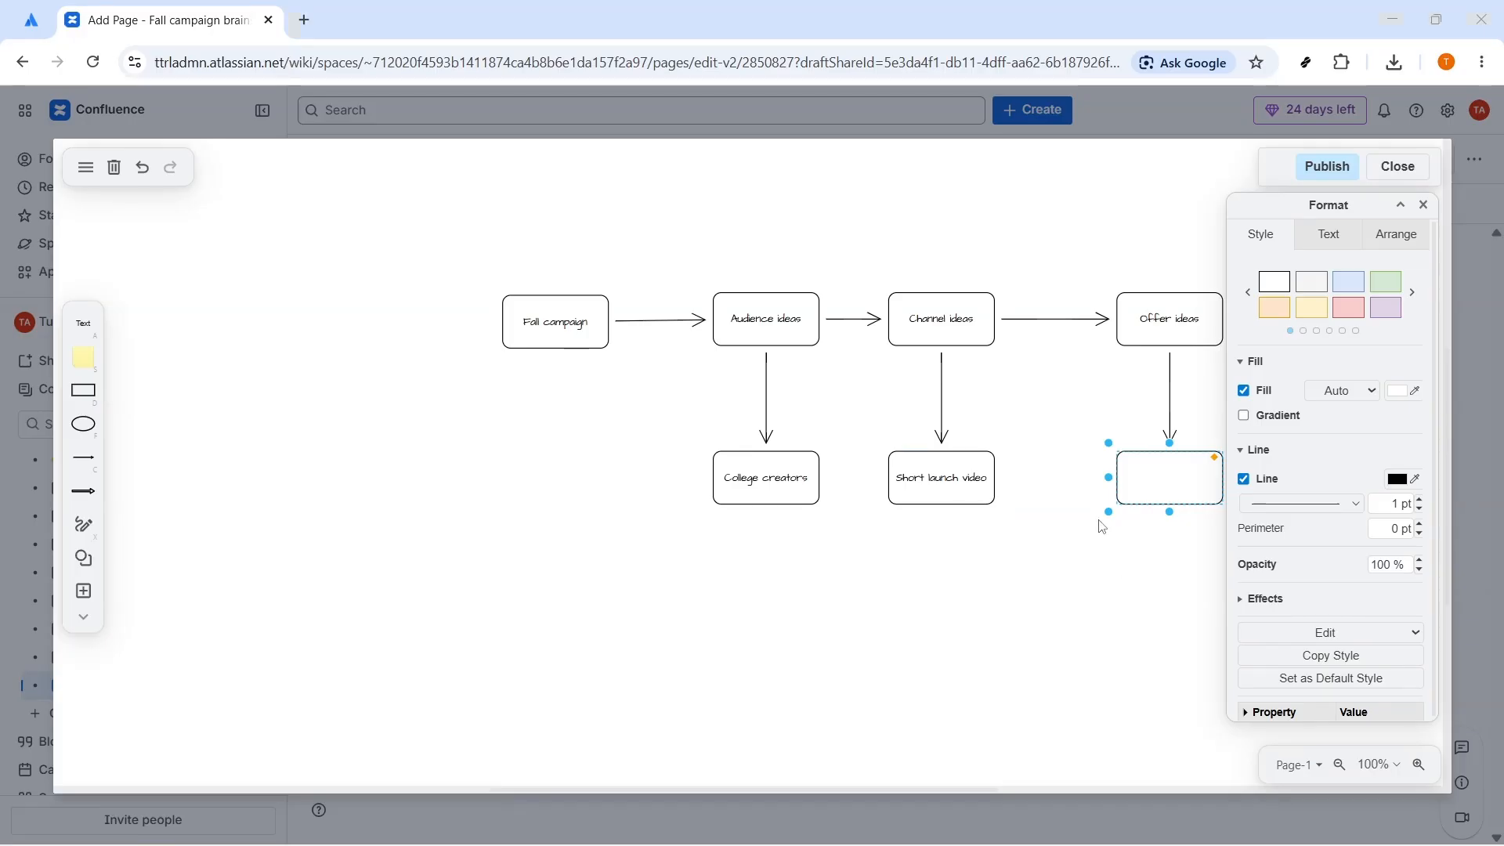
double_click(1177, 480)
text(Early-access discount)
key(Return)
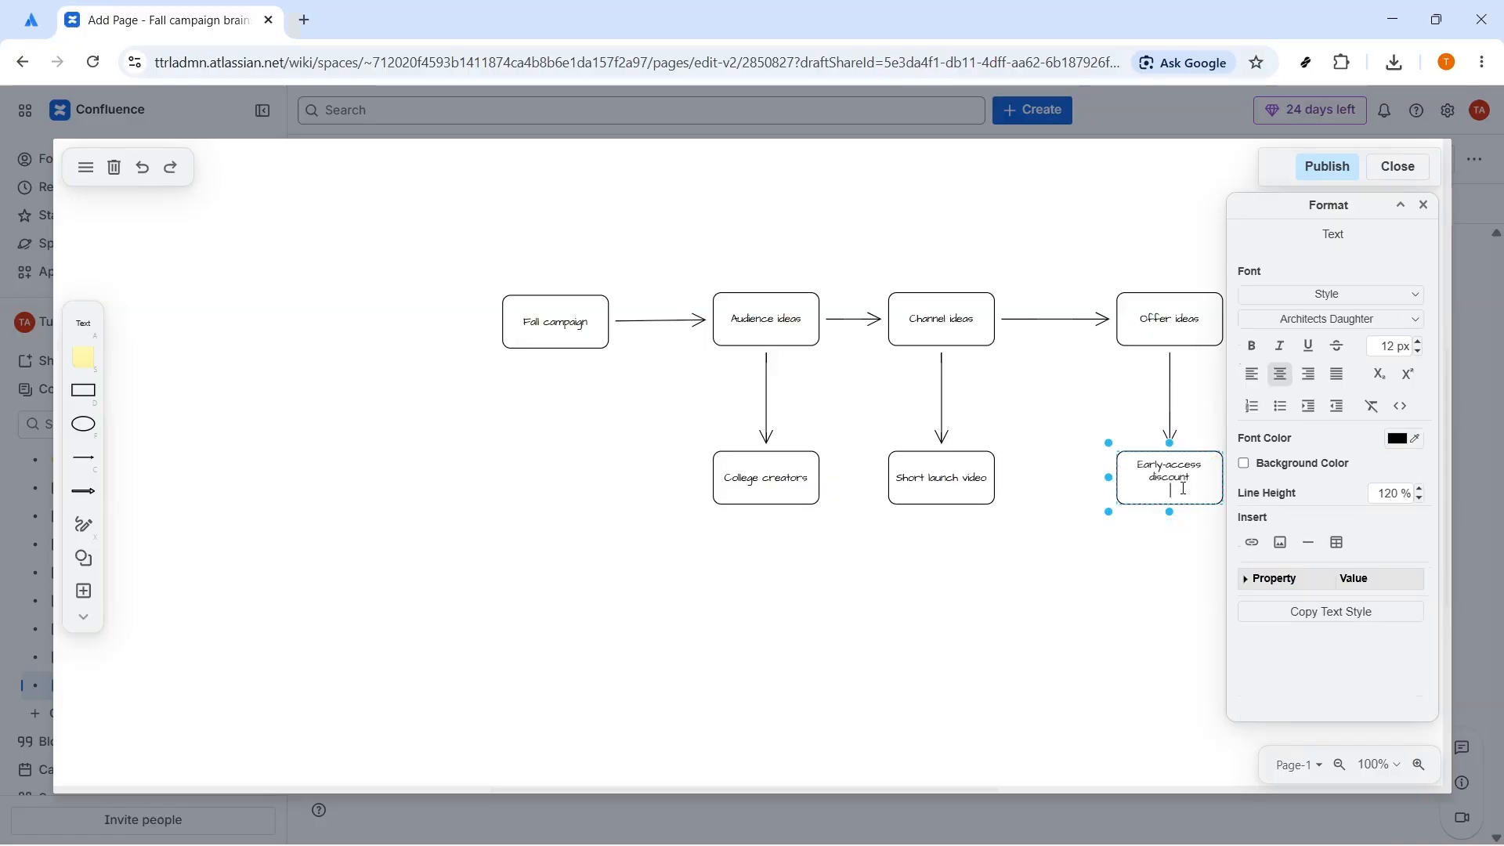
key(Escape)
click(1208, 586)
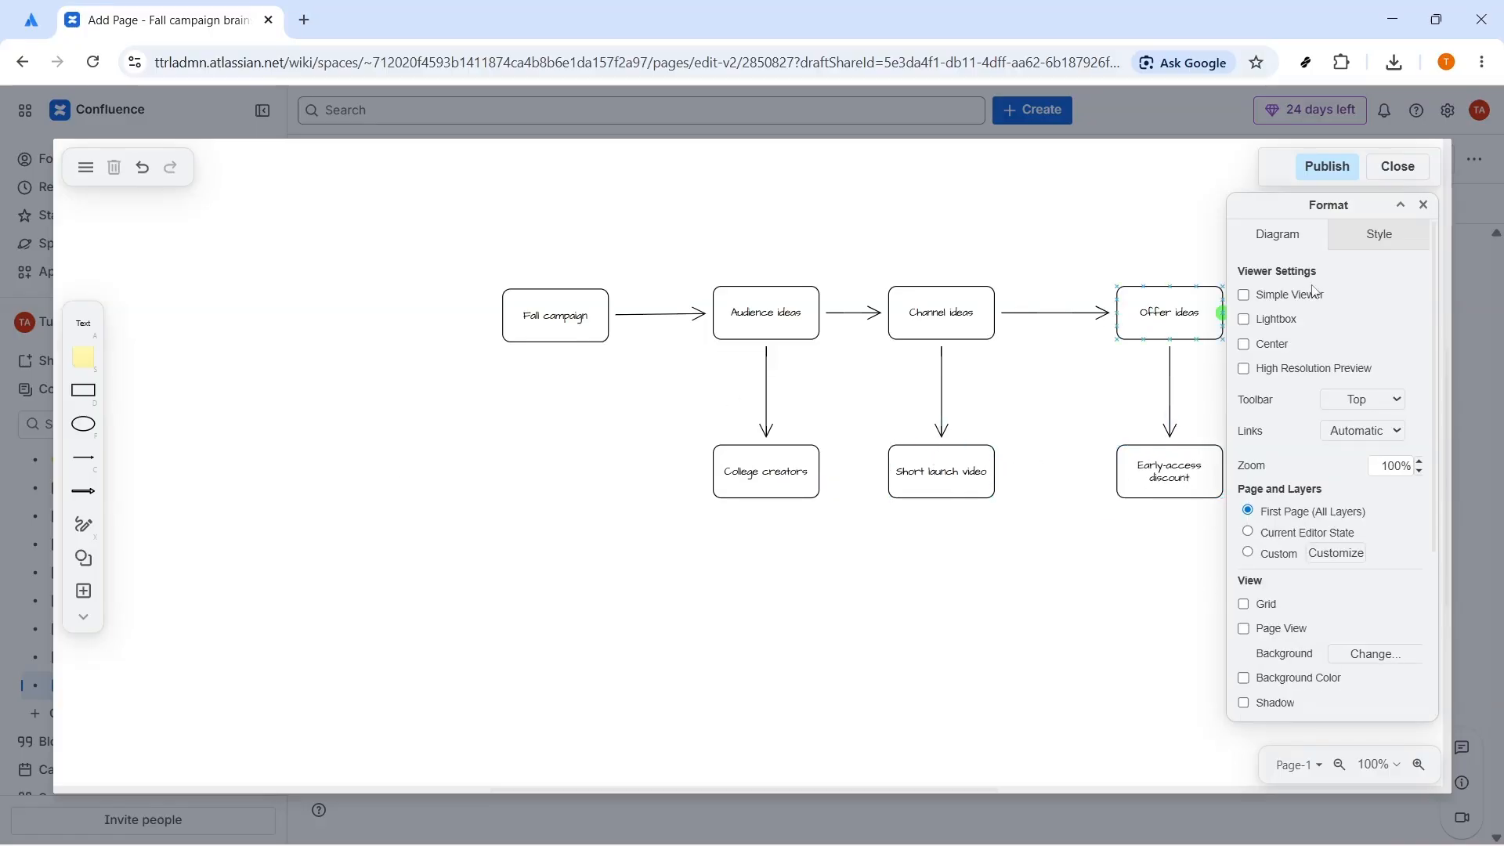
Step: Apply the blue style to the Audience ideas box, yellow to Channel ideas and green to Offer ideas
drag(1372, 208, 1386, 205)
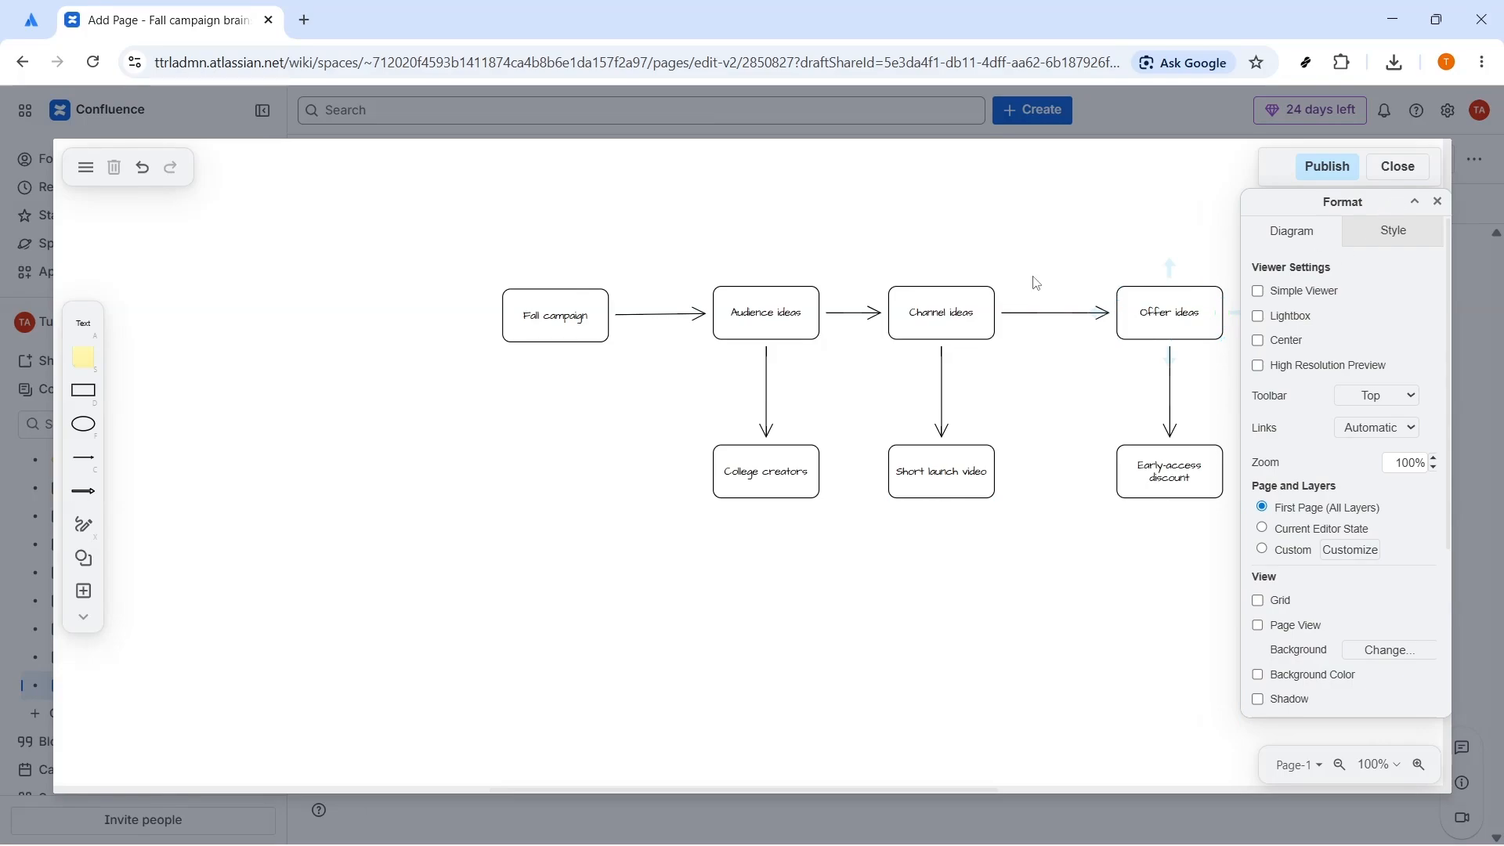
click(752, 313)
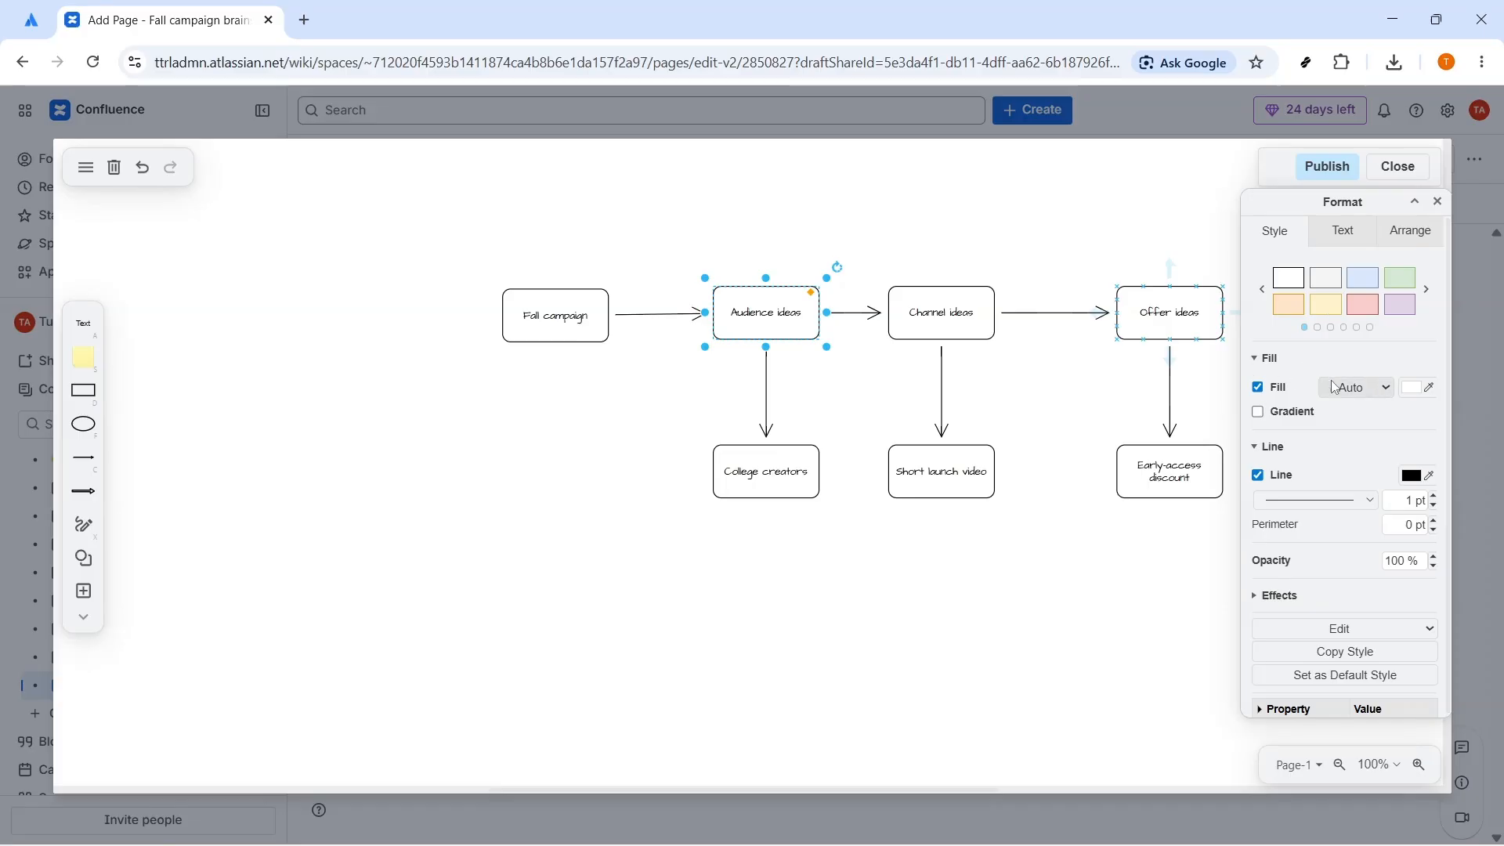
click(1366, 388)
click(1367, 392)
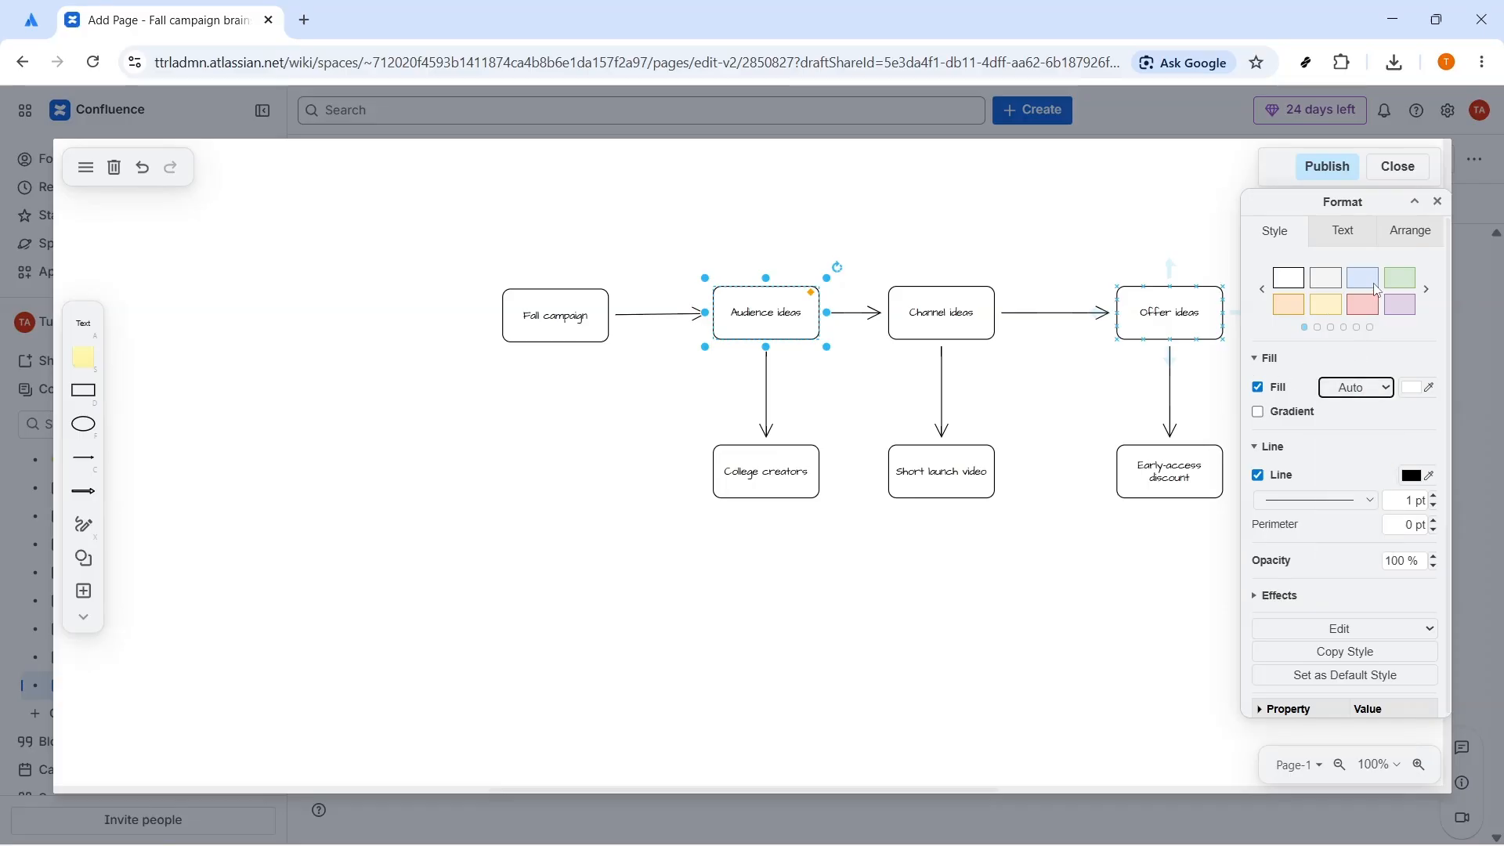
click(1363, 283)
click(936, 302)
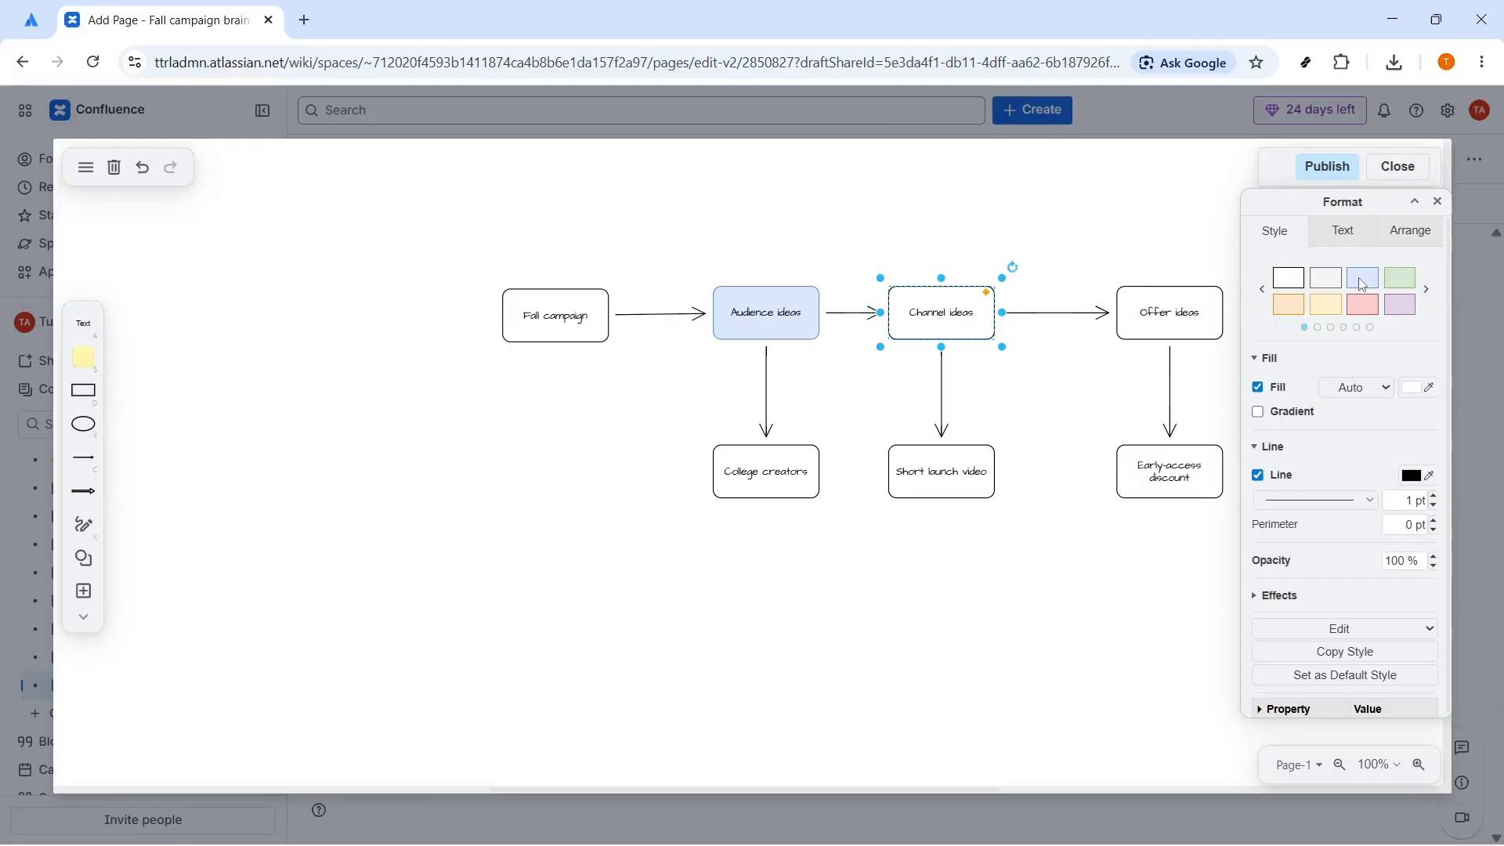
click(1326, 303)
click(1168, 309)
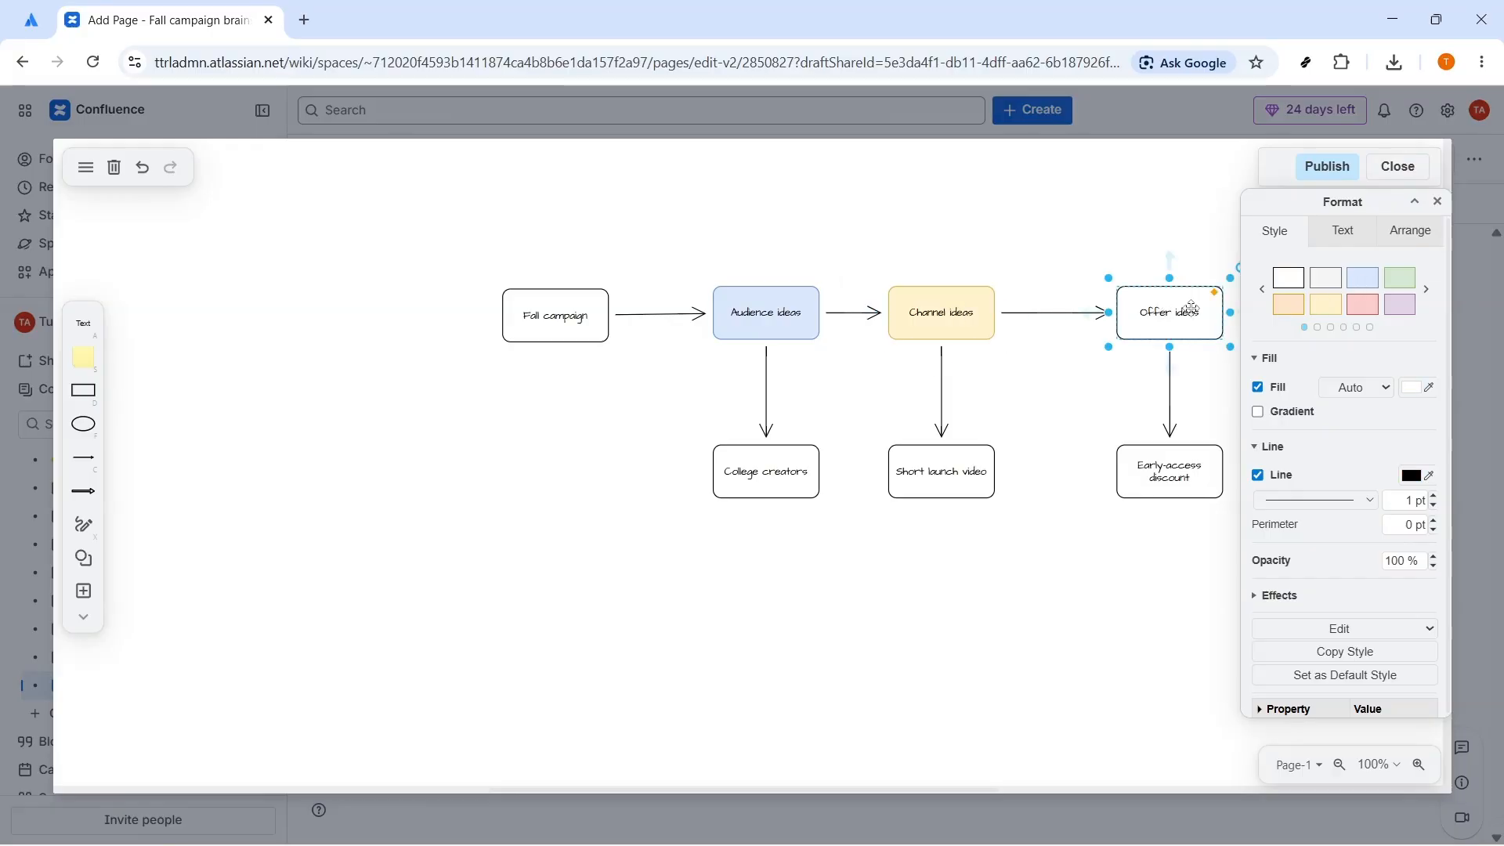
click(1402, 281)
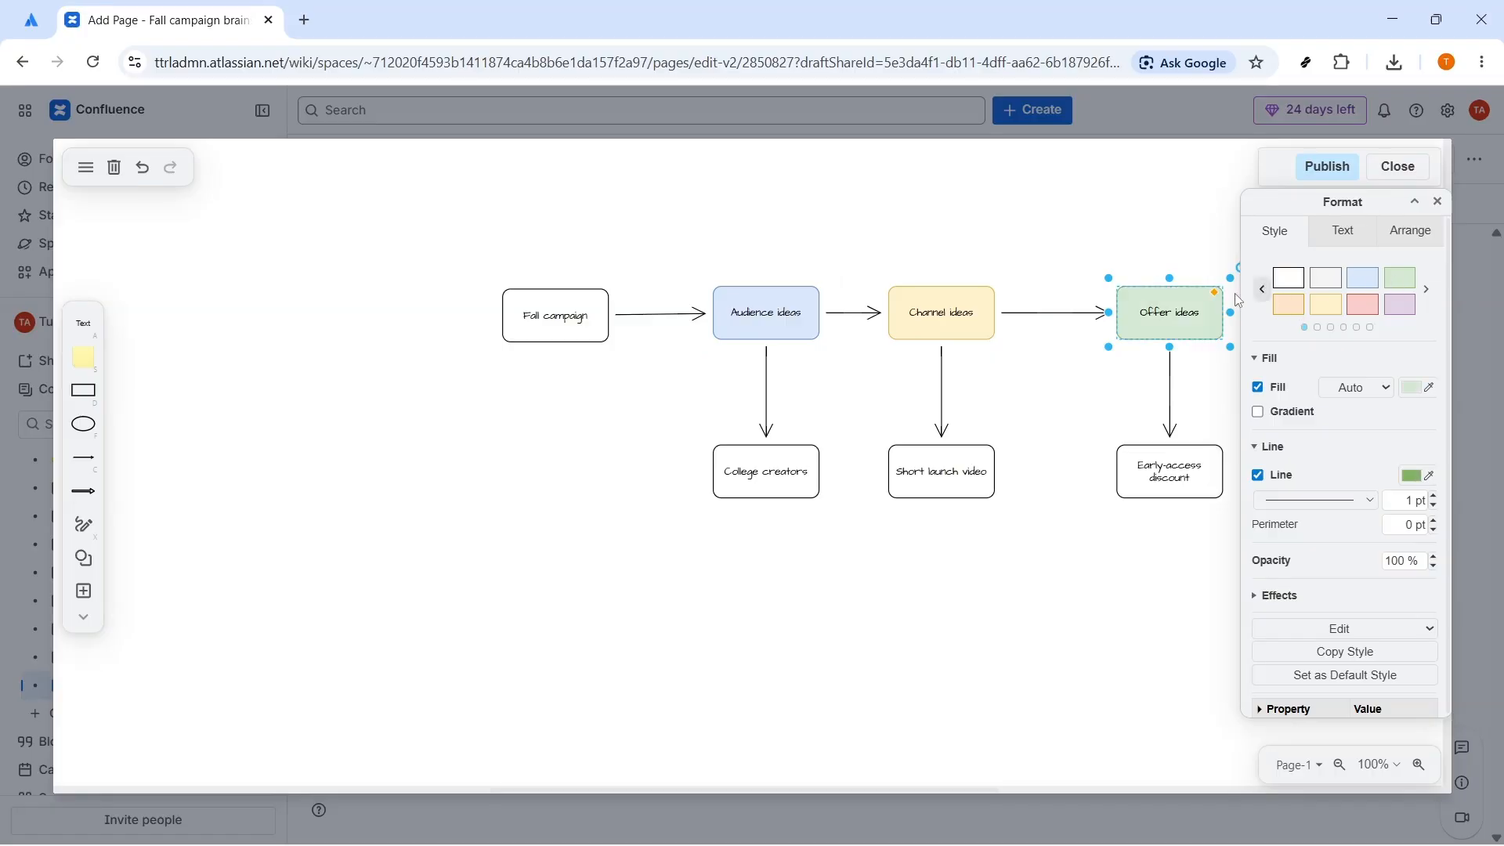
Step: Shift all seven boxes of the board slightly left, keeping each idea box under its category, to clear the Format panel
drag(547, 335, 524, 325)
drag(766, 315, 736, 312)
drag(941, 315, 909, 311)
drag(1159, 319, 1096, 312)
drag(755, 471, 726, 471)
drag(917, 499, 887, 498)
drag(1175, 489, 1120, 490)
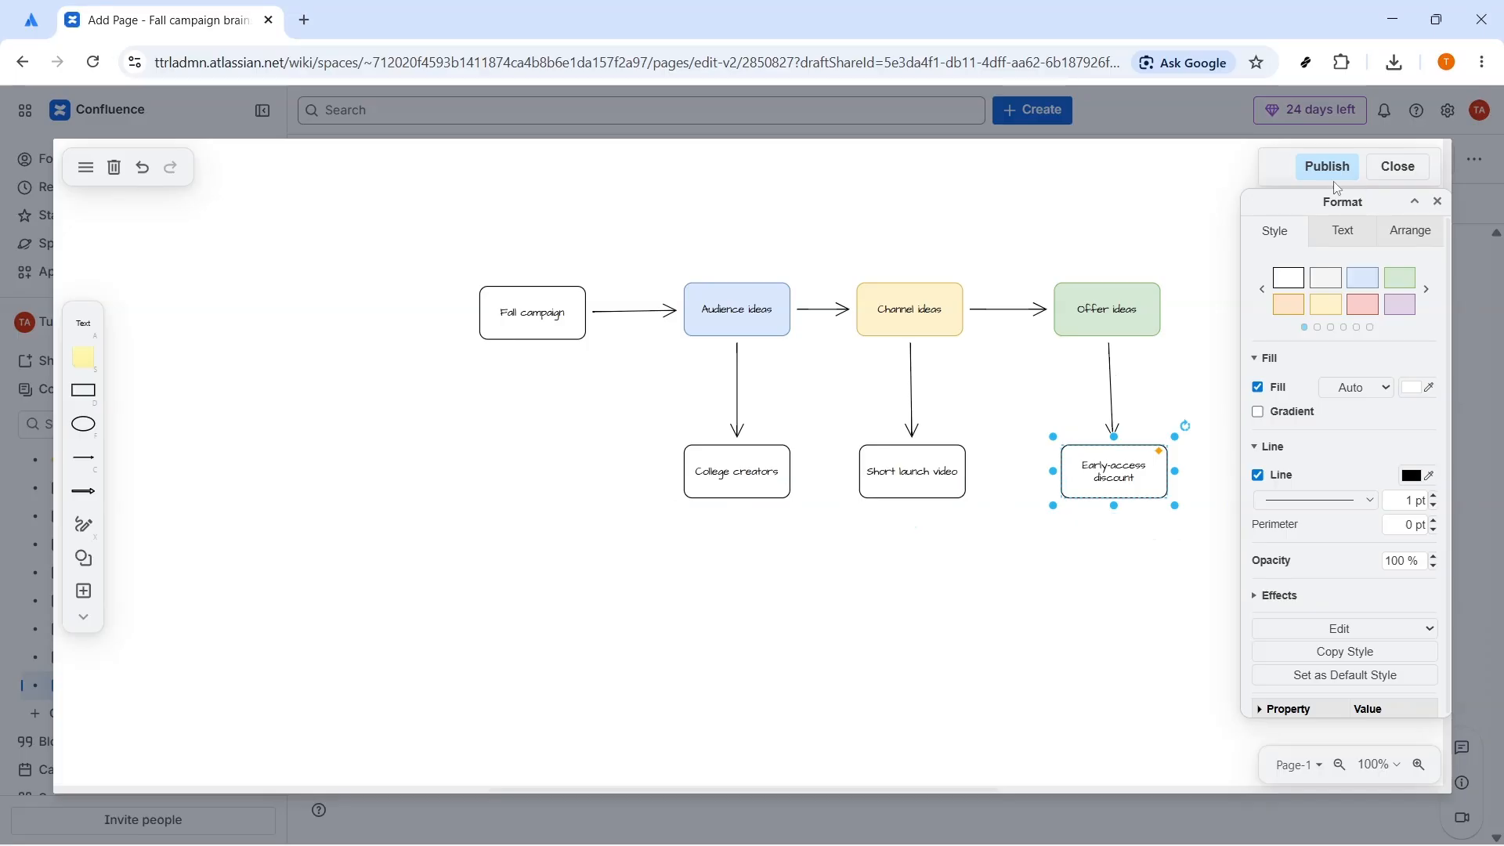
Step: Apply the red style to the Fall campaign box and publish the board with the filename "Fall campaign brainstorm board"
click(524, 321)
click(1362, 303)
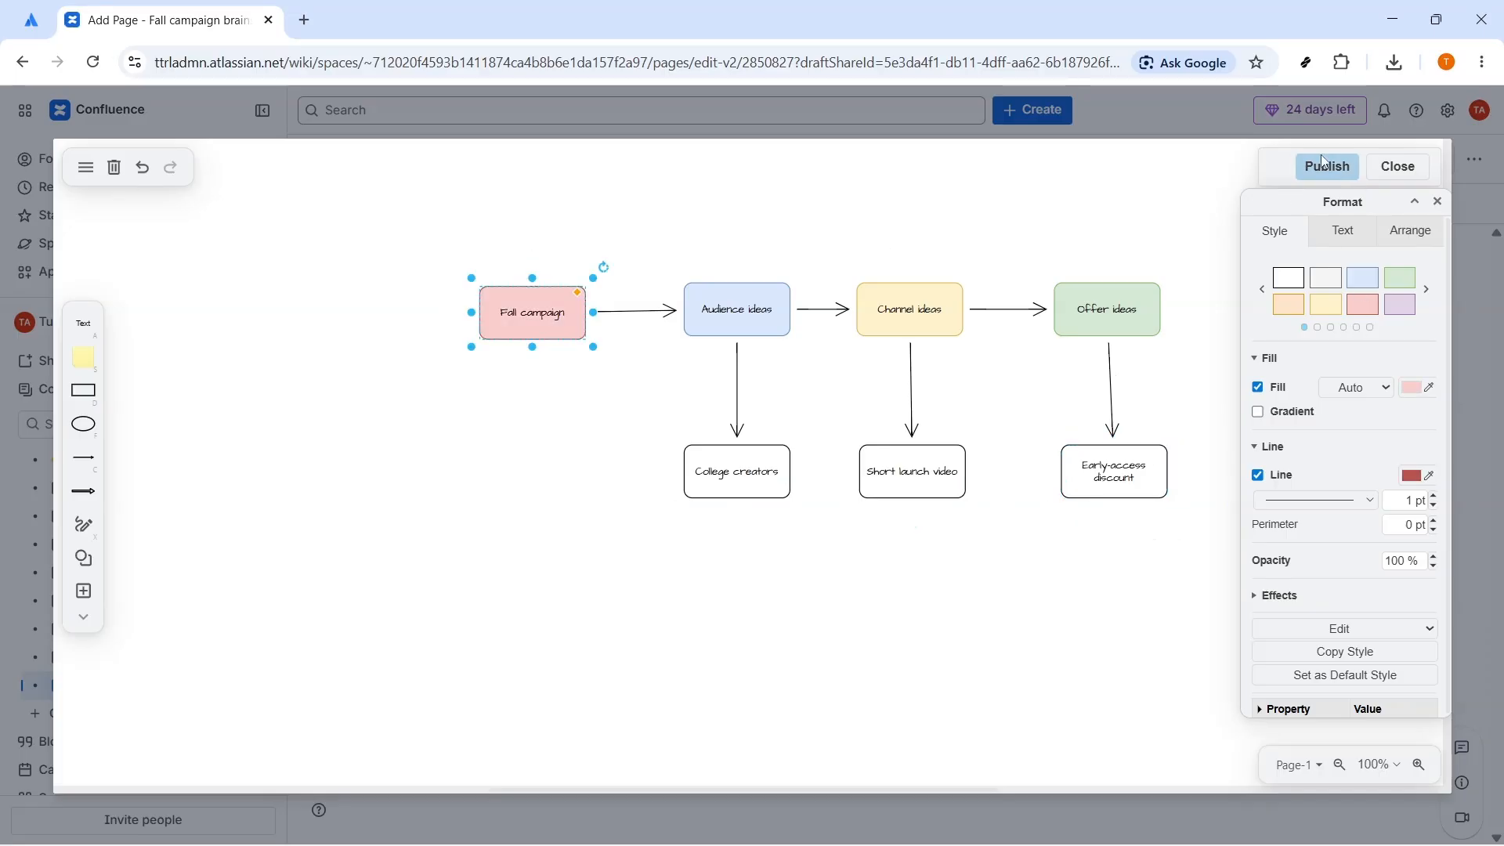
click(1324, 162)
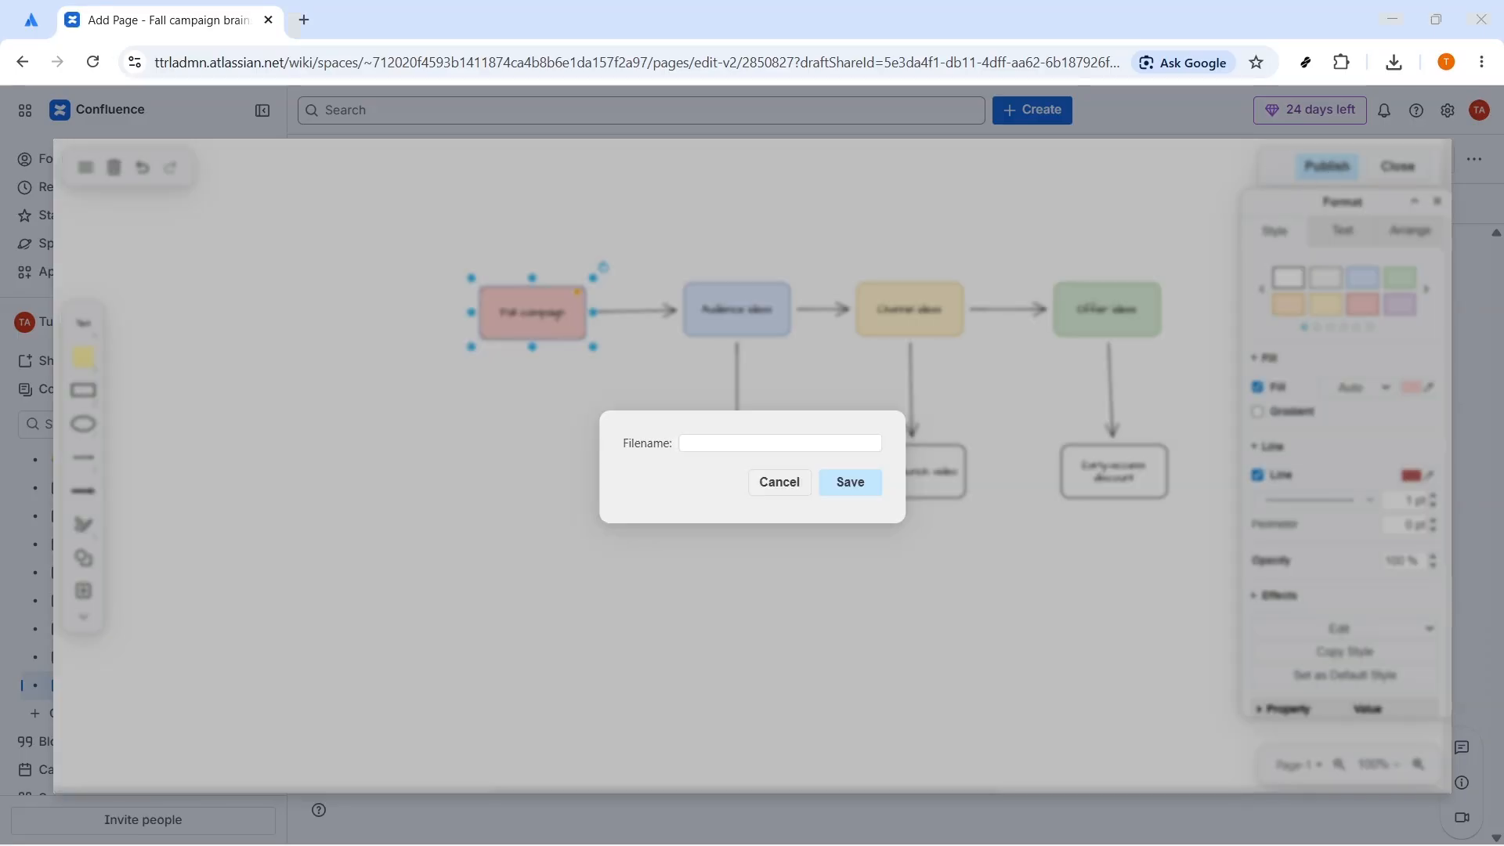
click(780, 443)
text(Fall campaign brainstorm board)
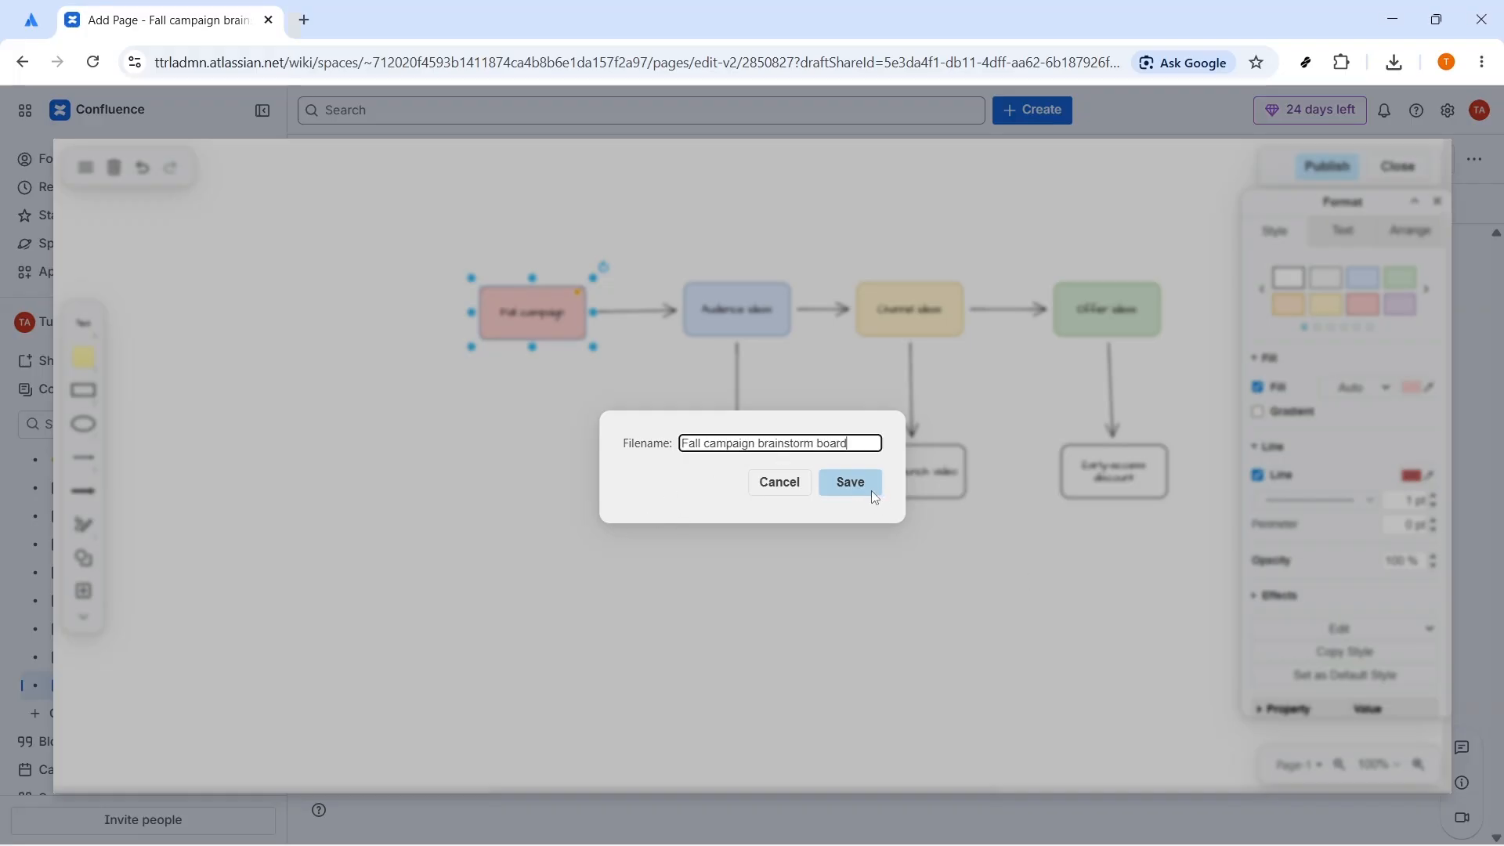
click(870, 485)
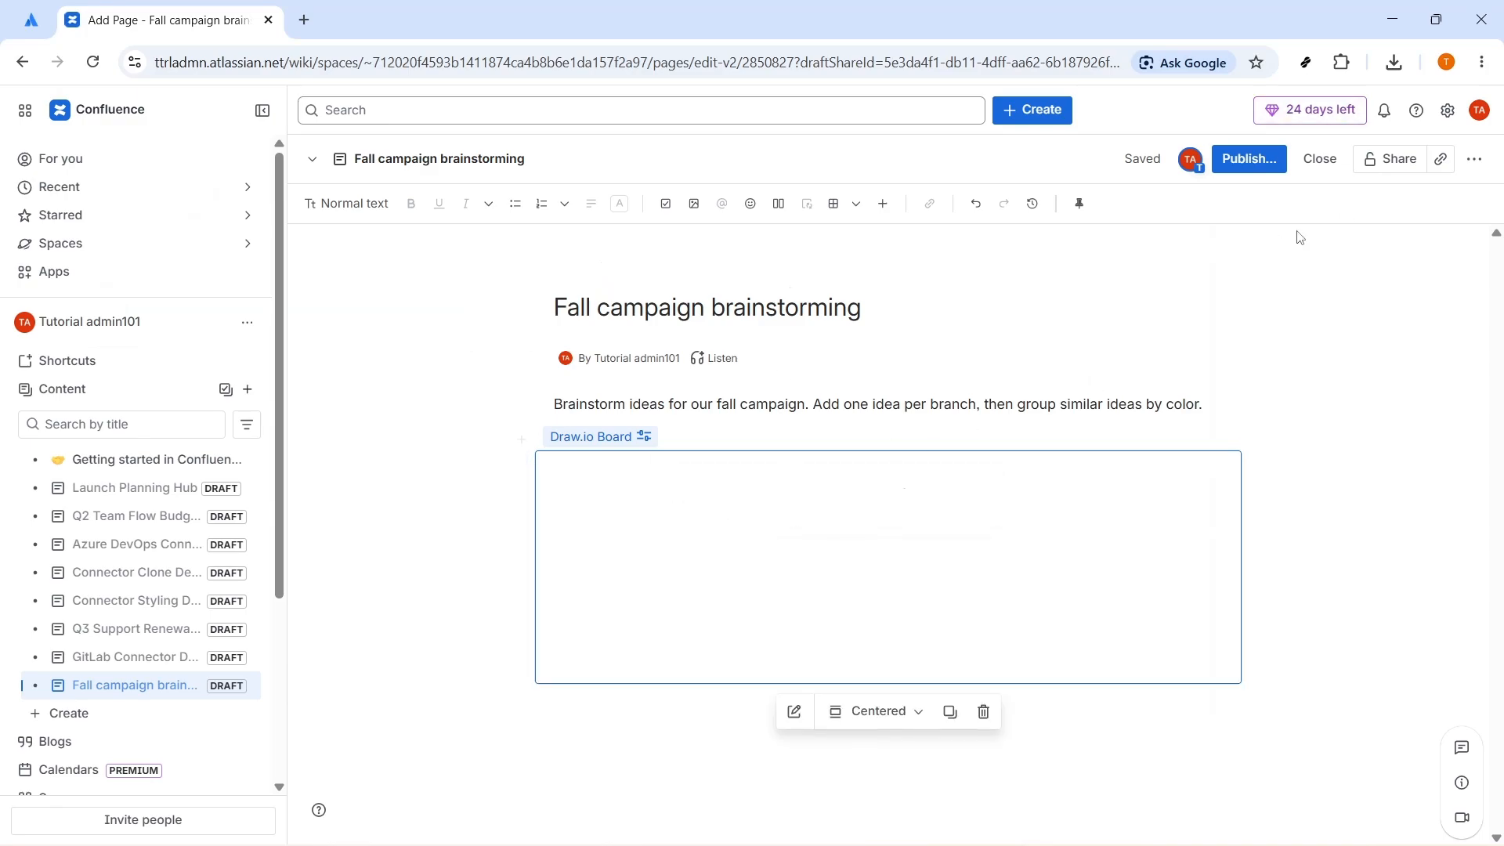
Step: Publish the Fall campaign brainstorming page and copy its link
click(1252, 160)
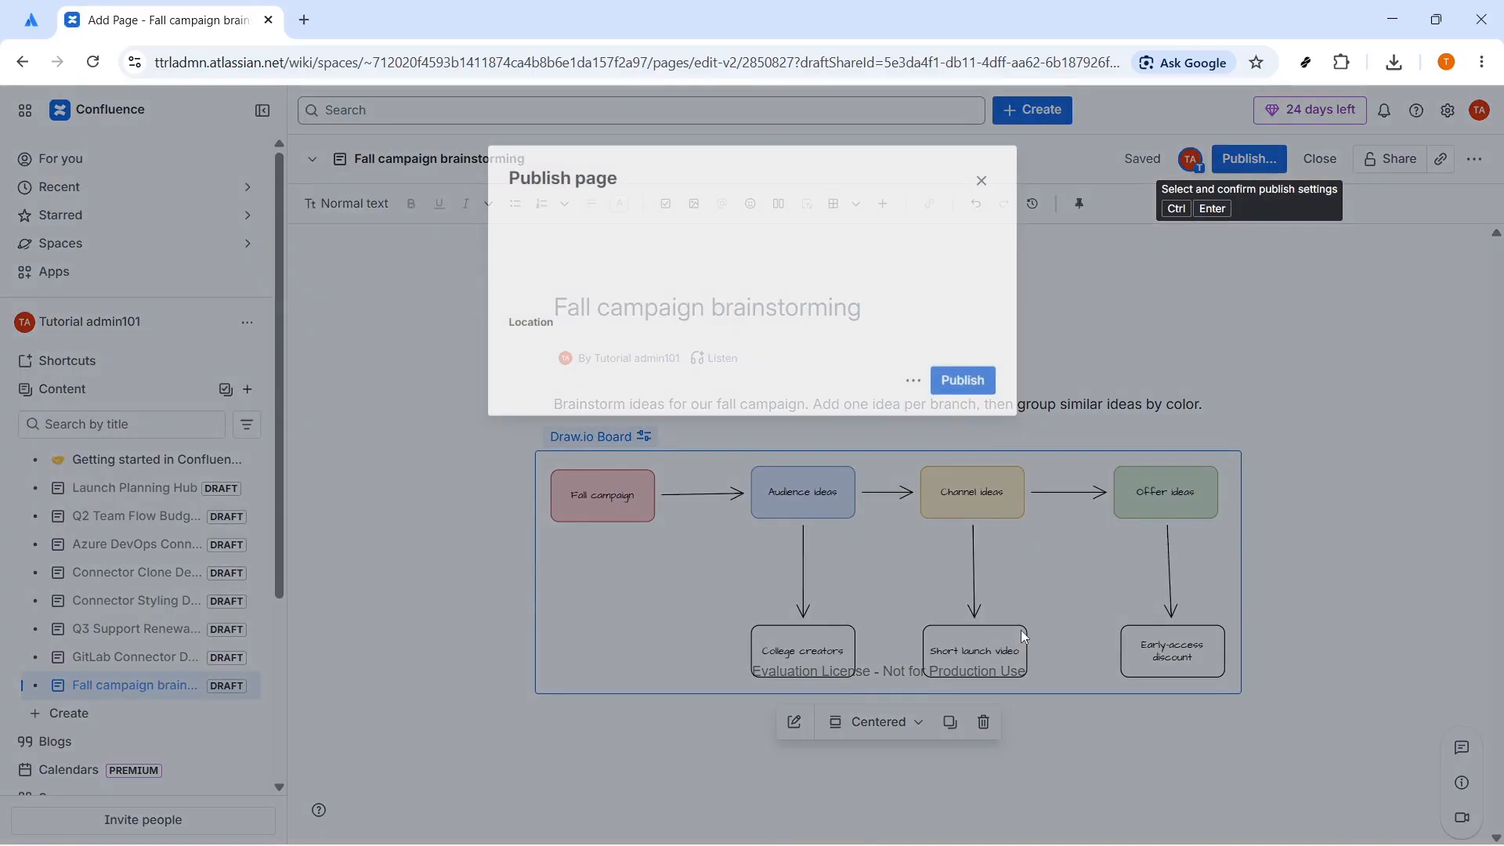
click(963, 474)
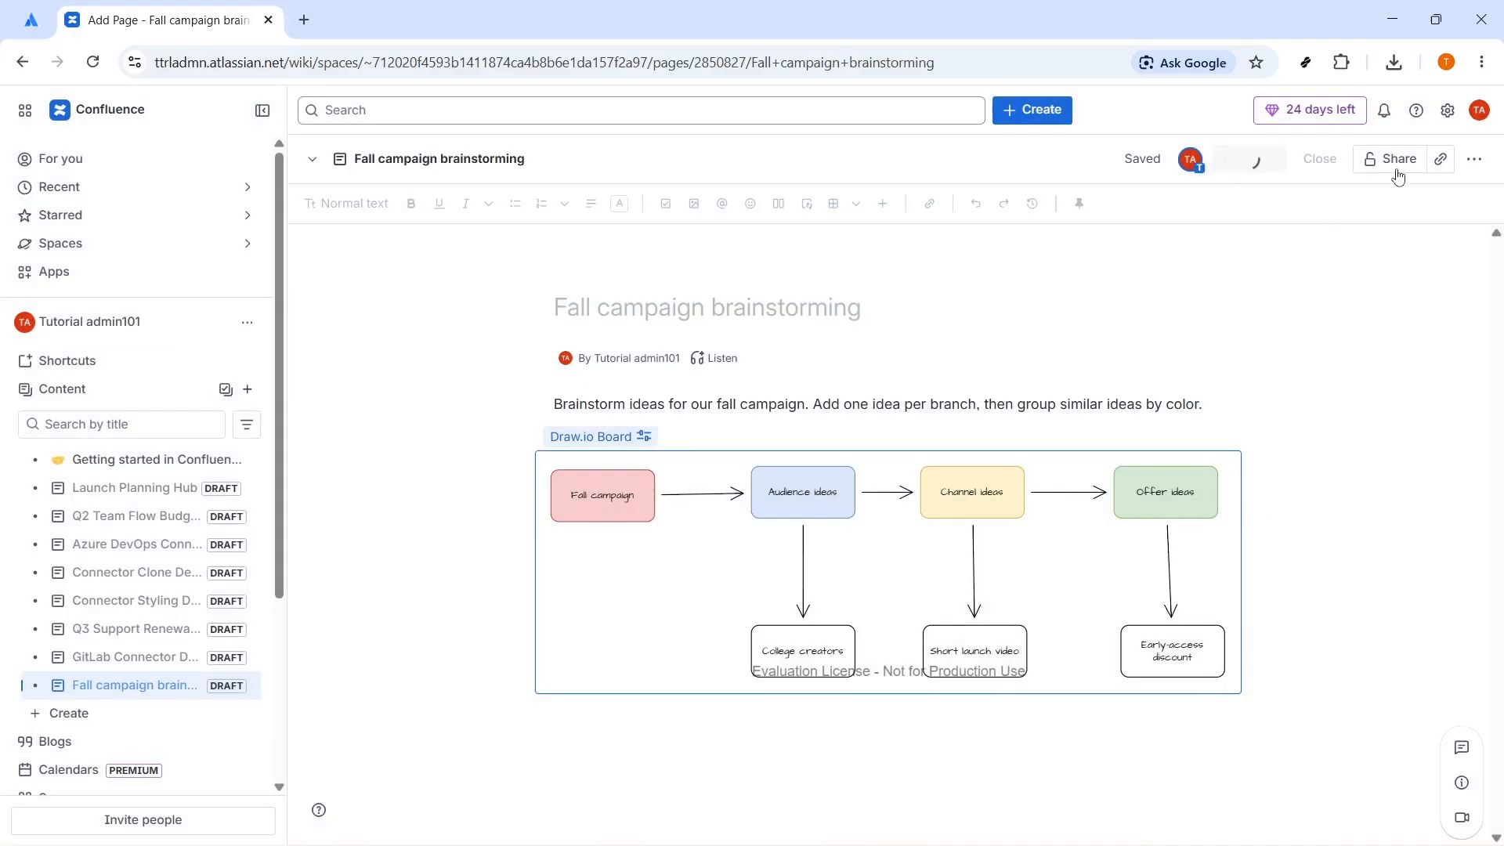
click(1443, 162)
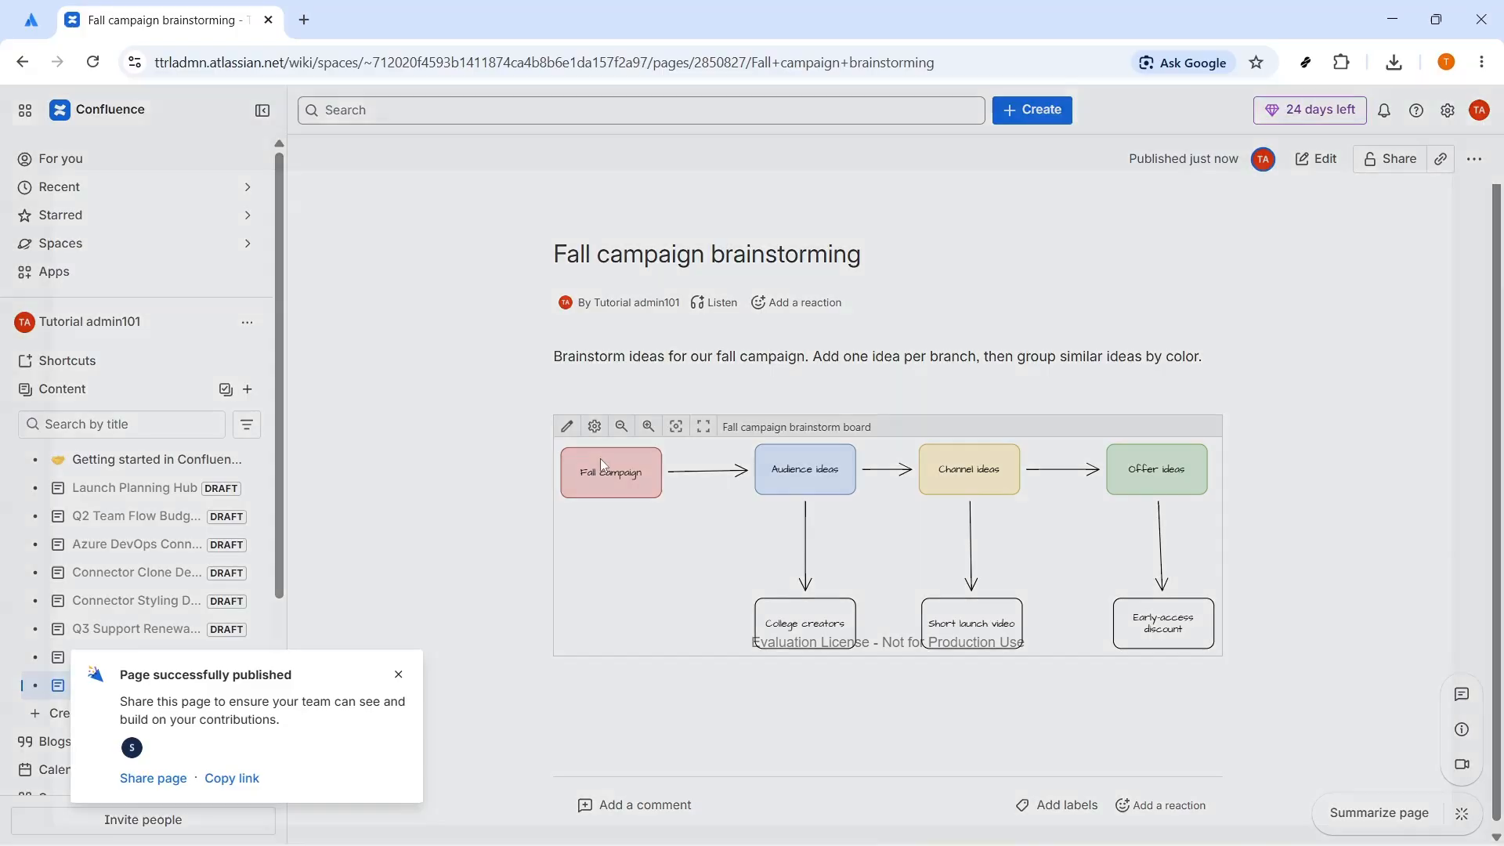
Step: Open the published board in the draw.io editor from the page and close it without making changes
click(601, 458)
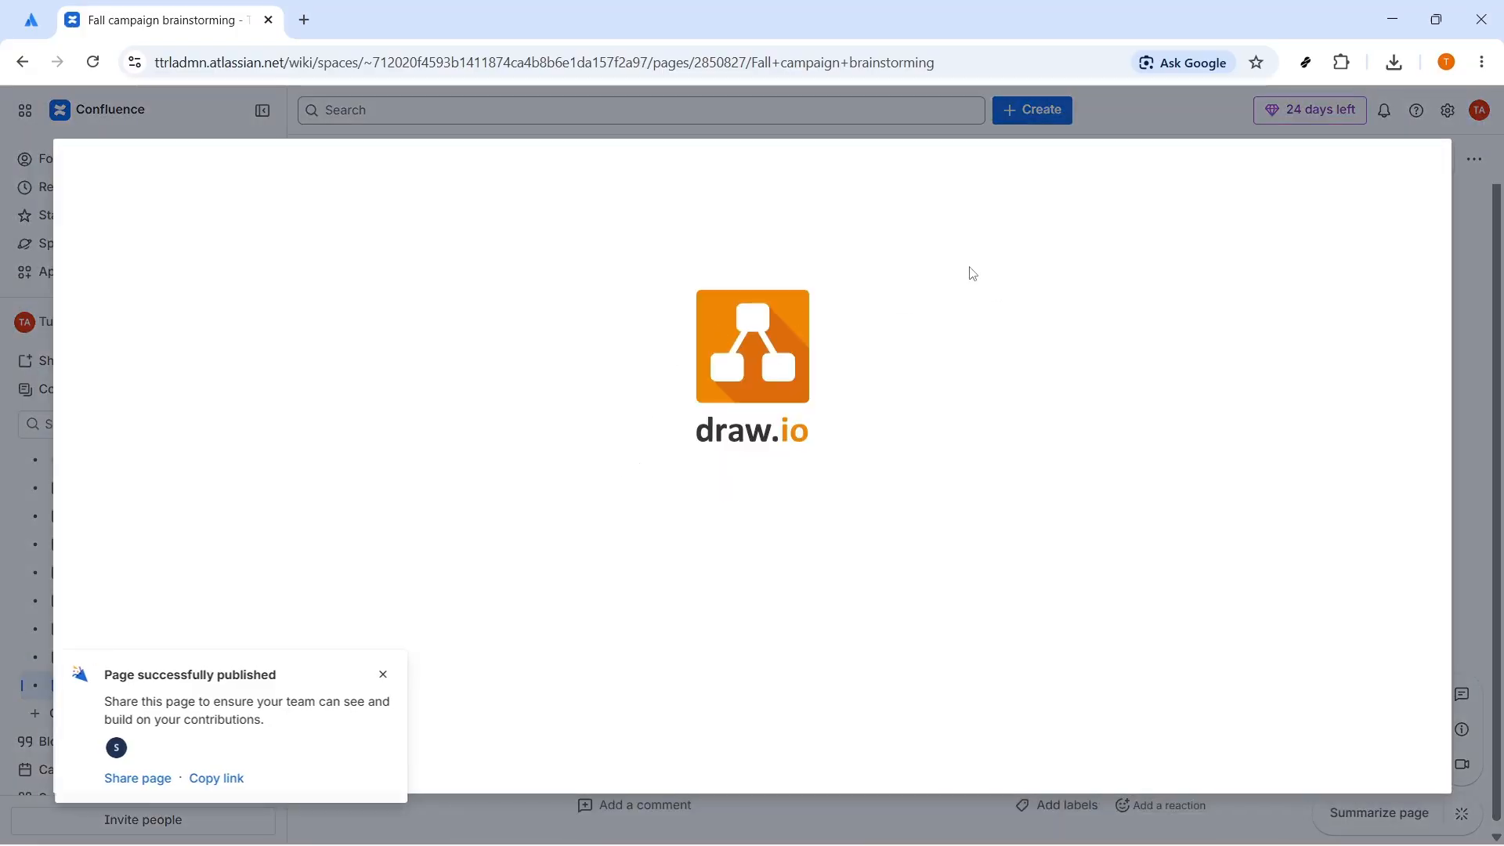
click(659, 122)
mouse_move(580, 450)
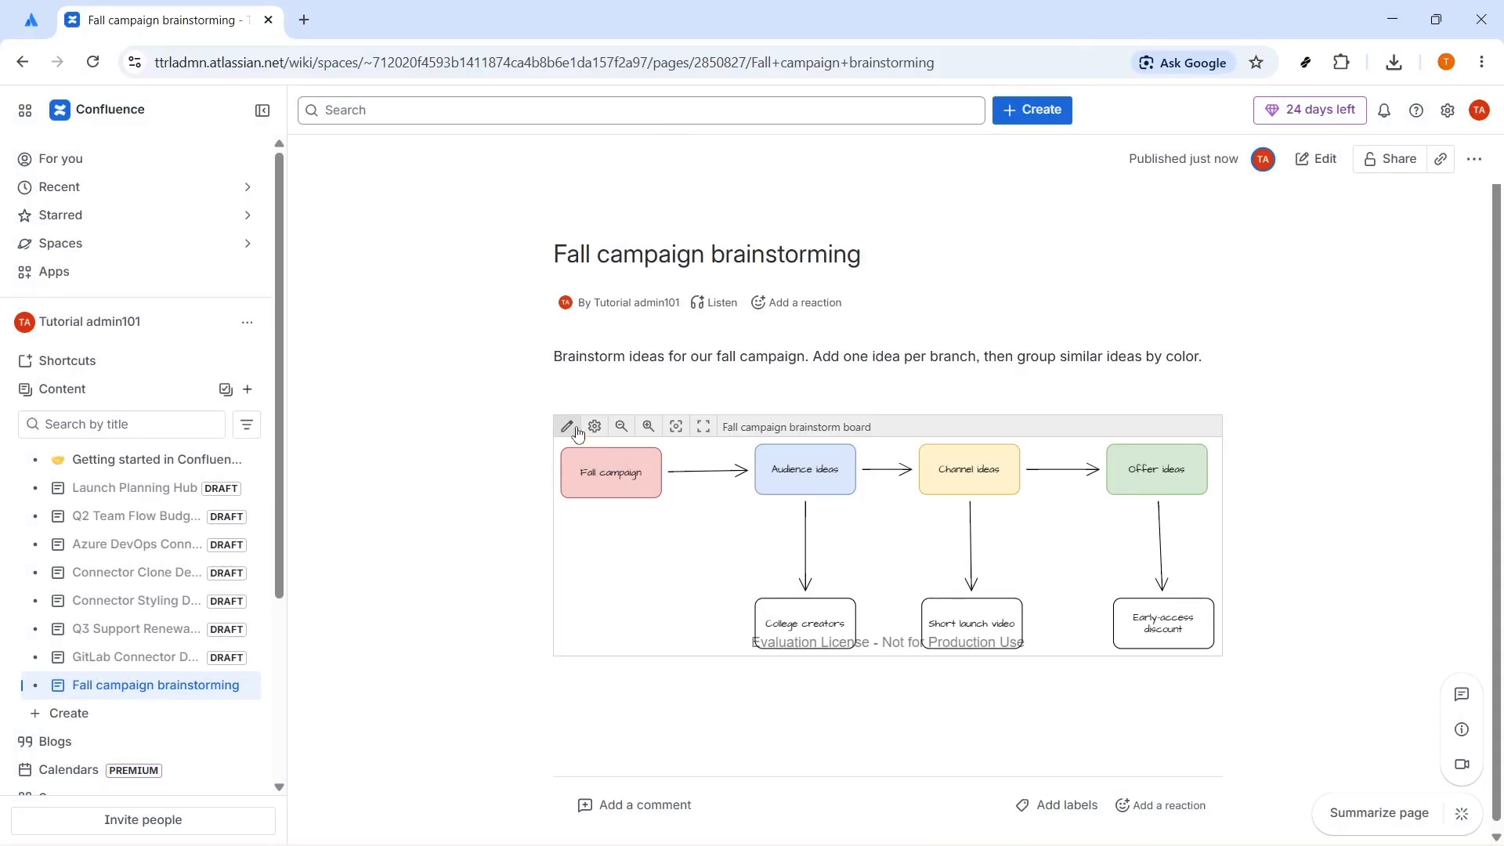
click(568, 429)
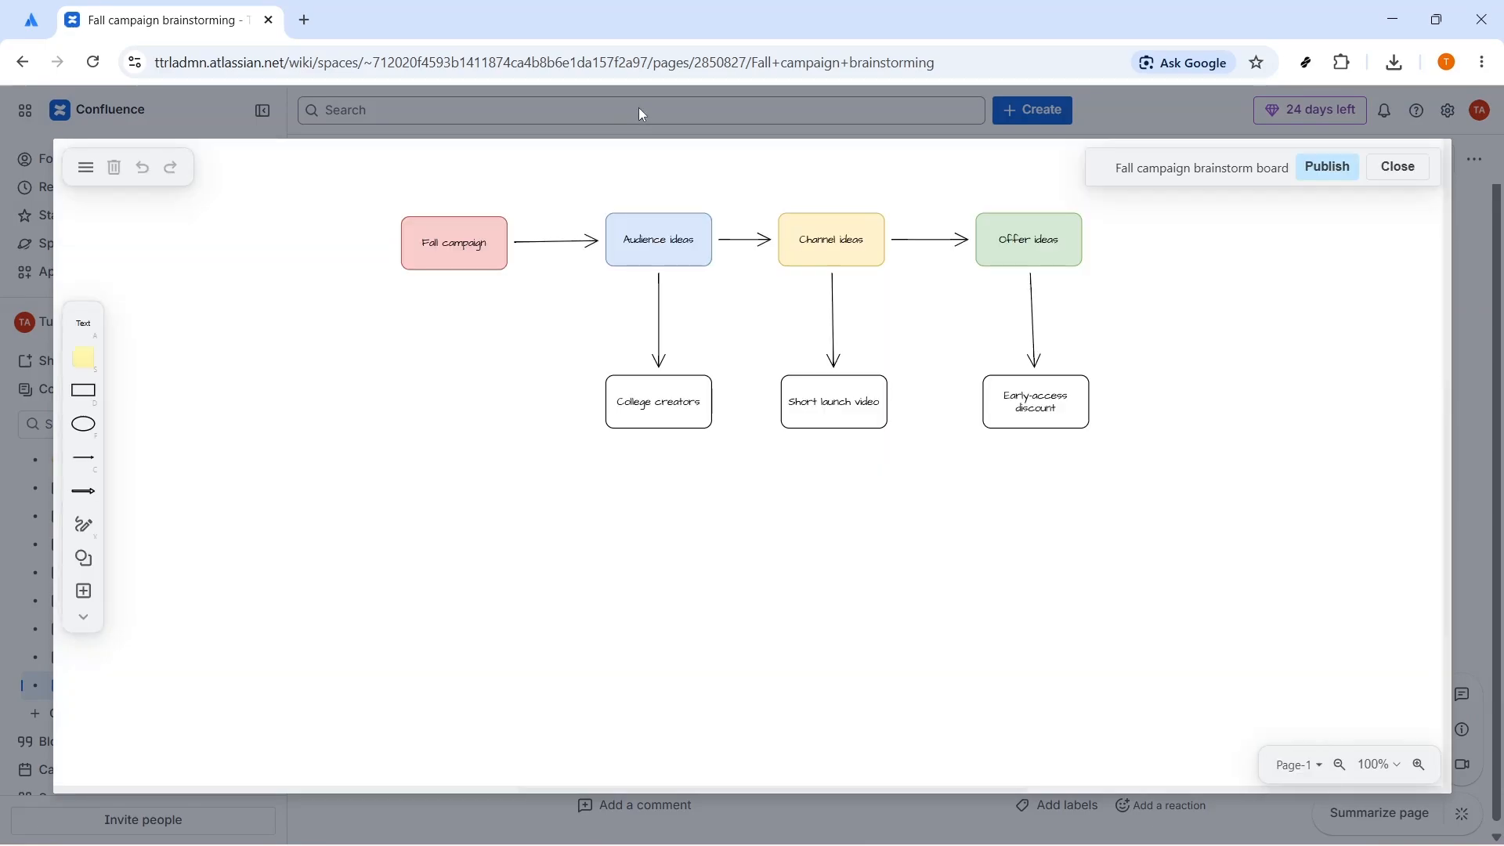
click(1359, 166)
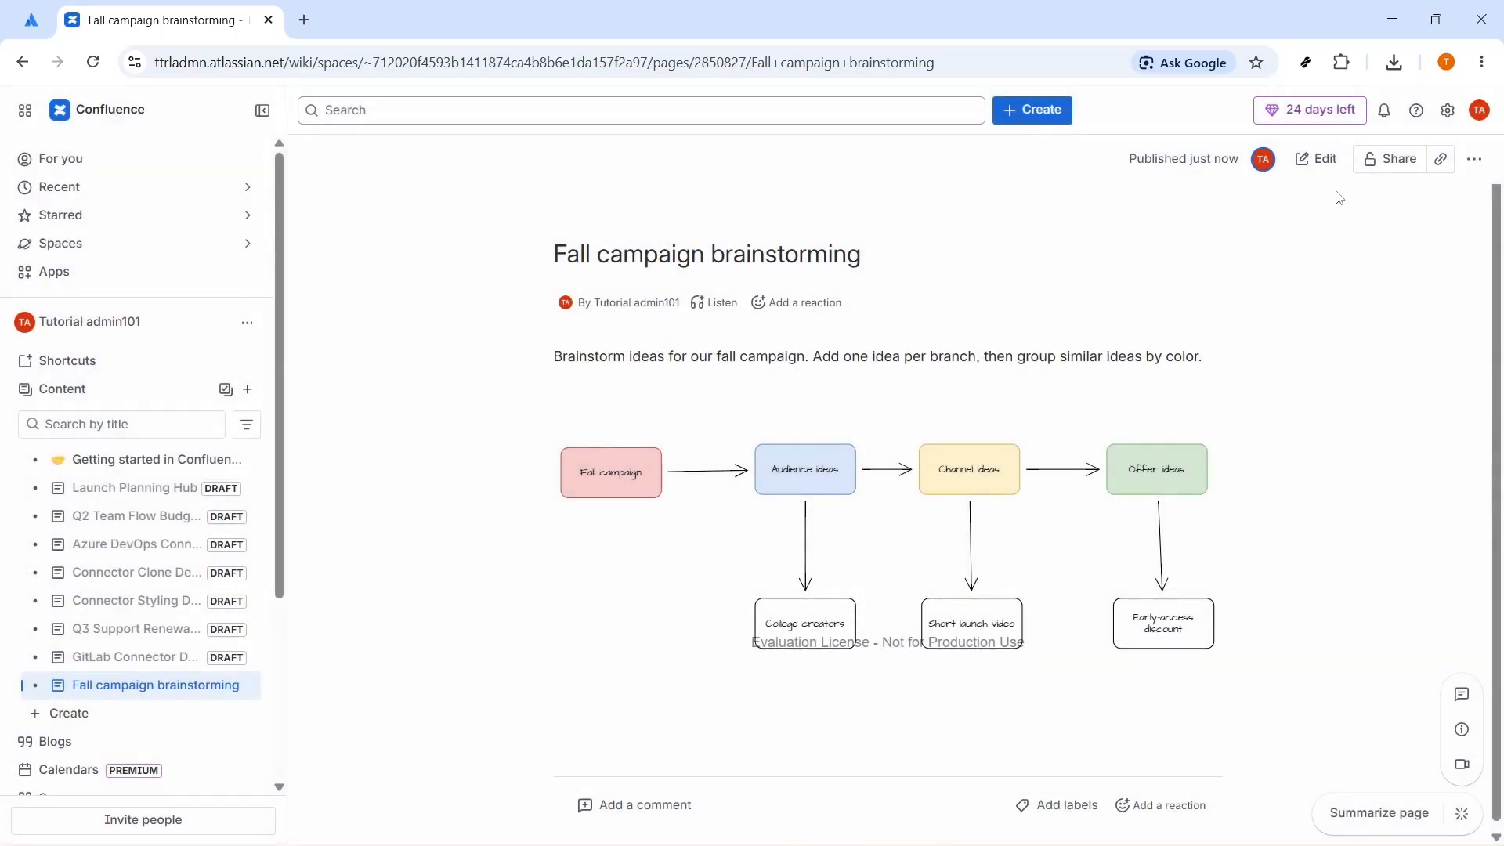
Step: View the board in the enlarged viewer, zoom in and back out, and close the viewer
click(652, 492)
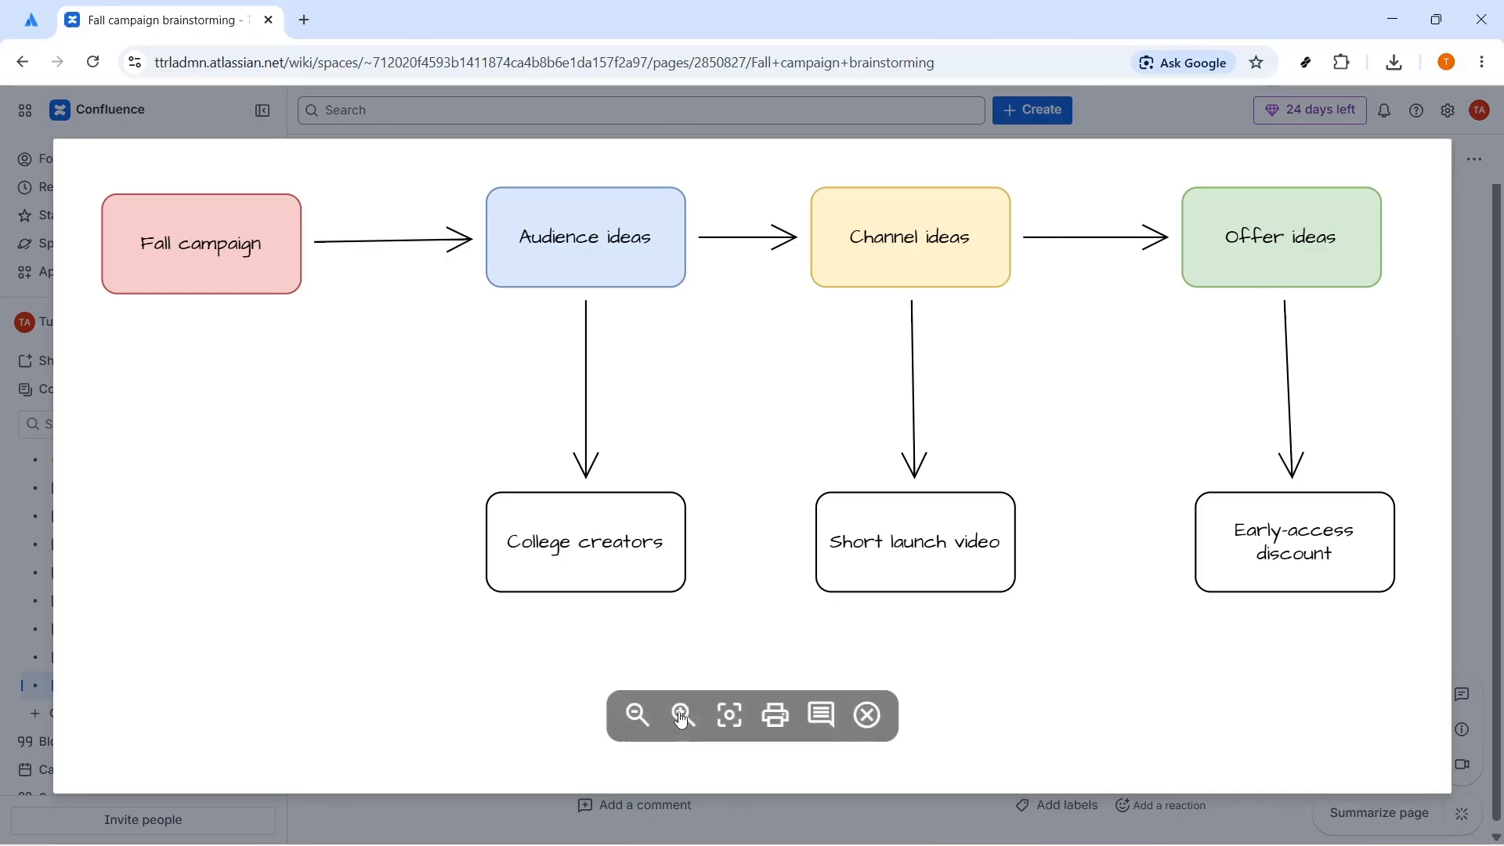
click(681, 716)
click(637, 717)
click(637, 716)
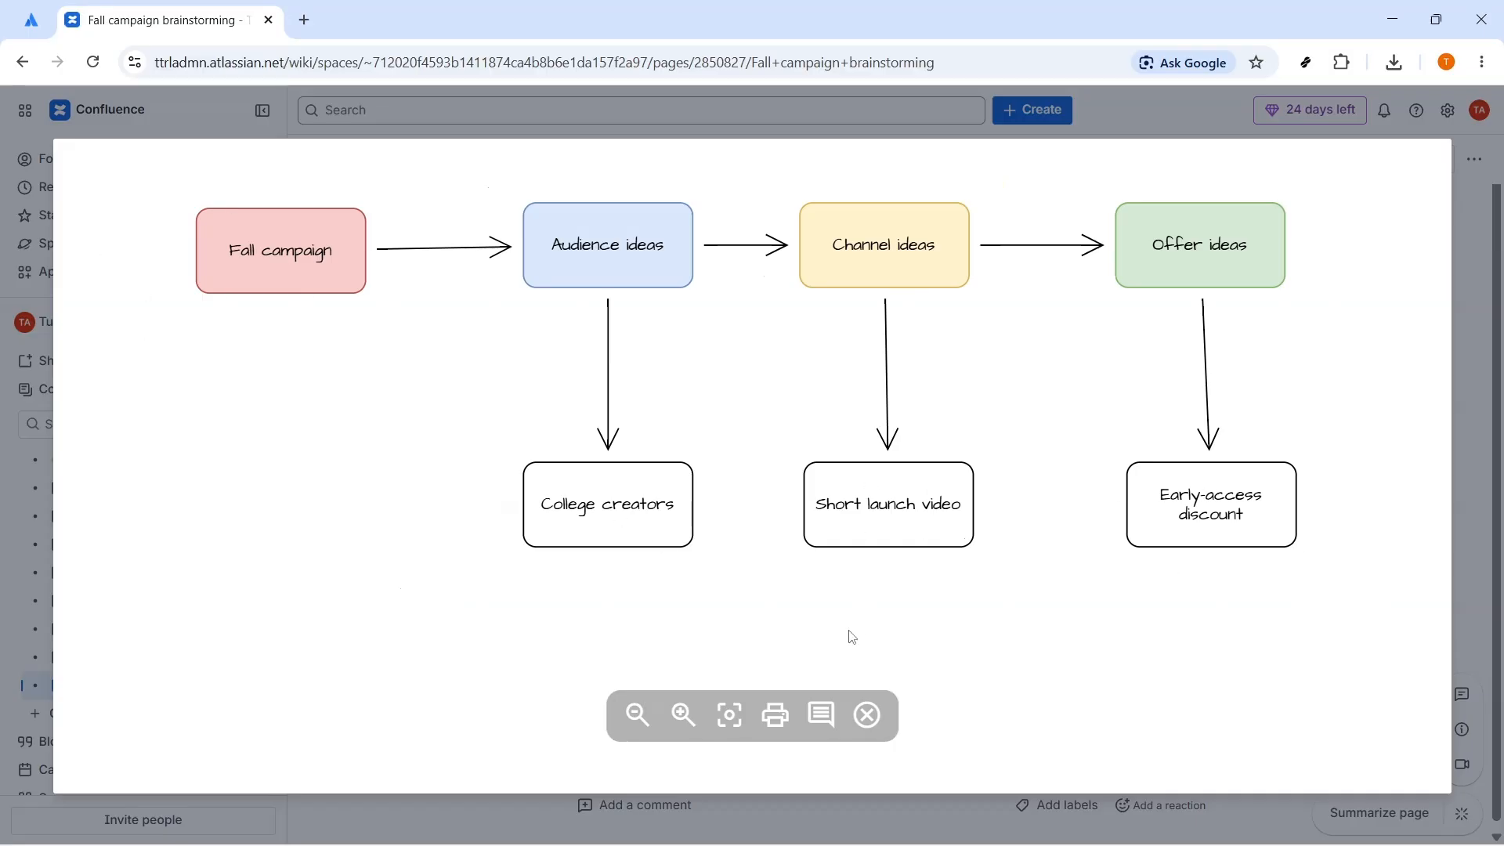
click(644, 719)
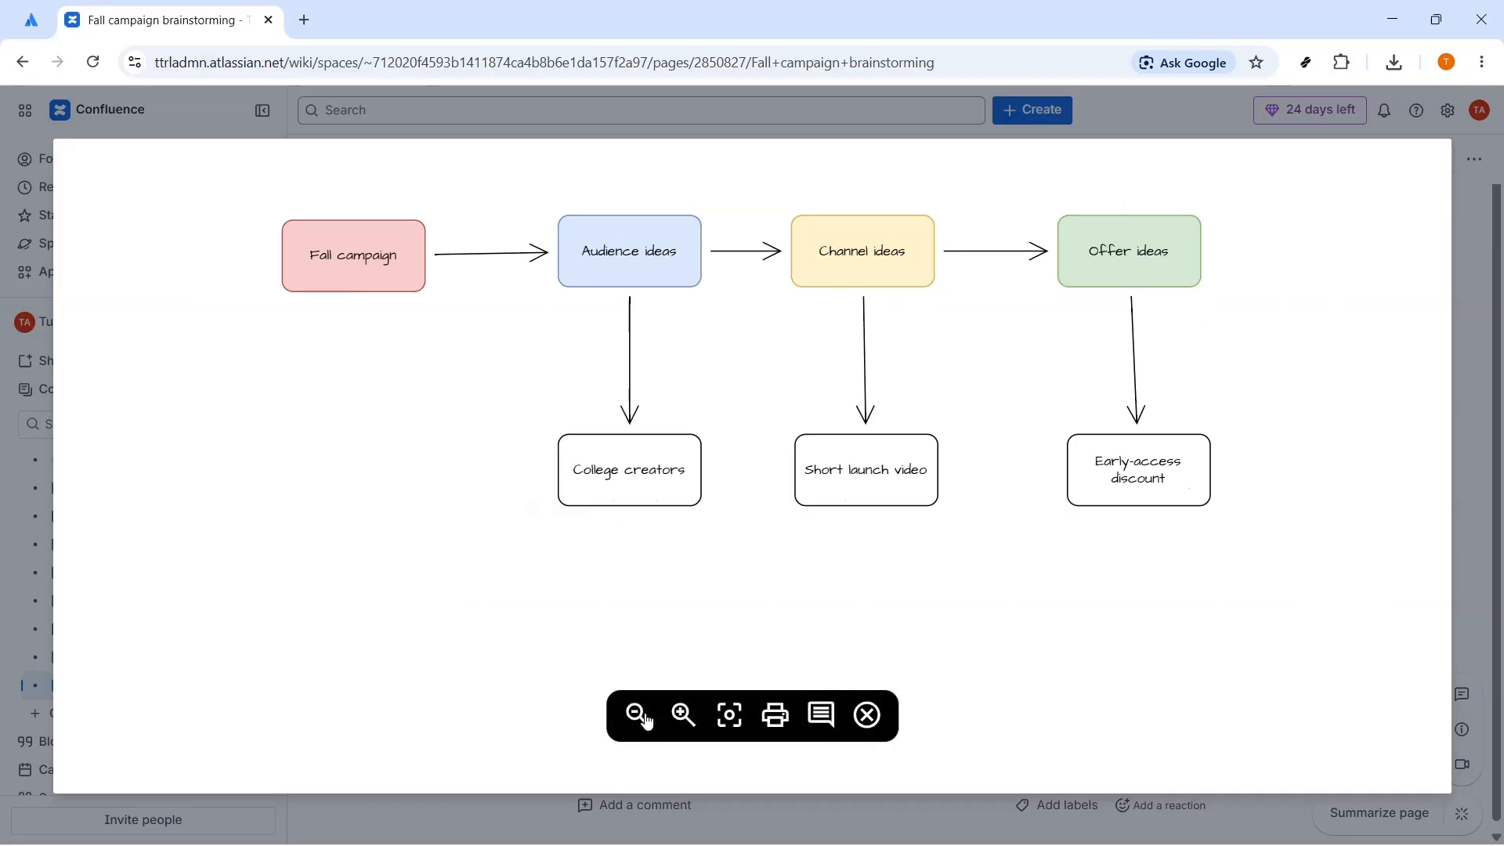
click(867, 716)
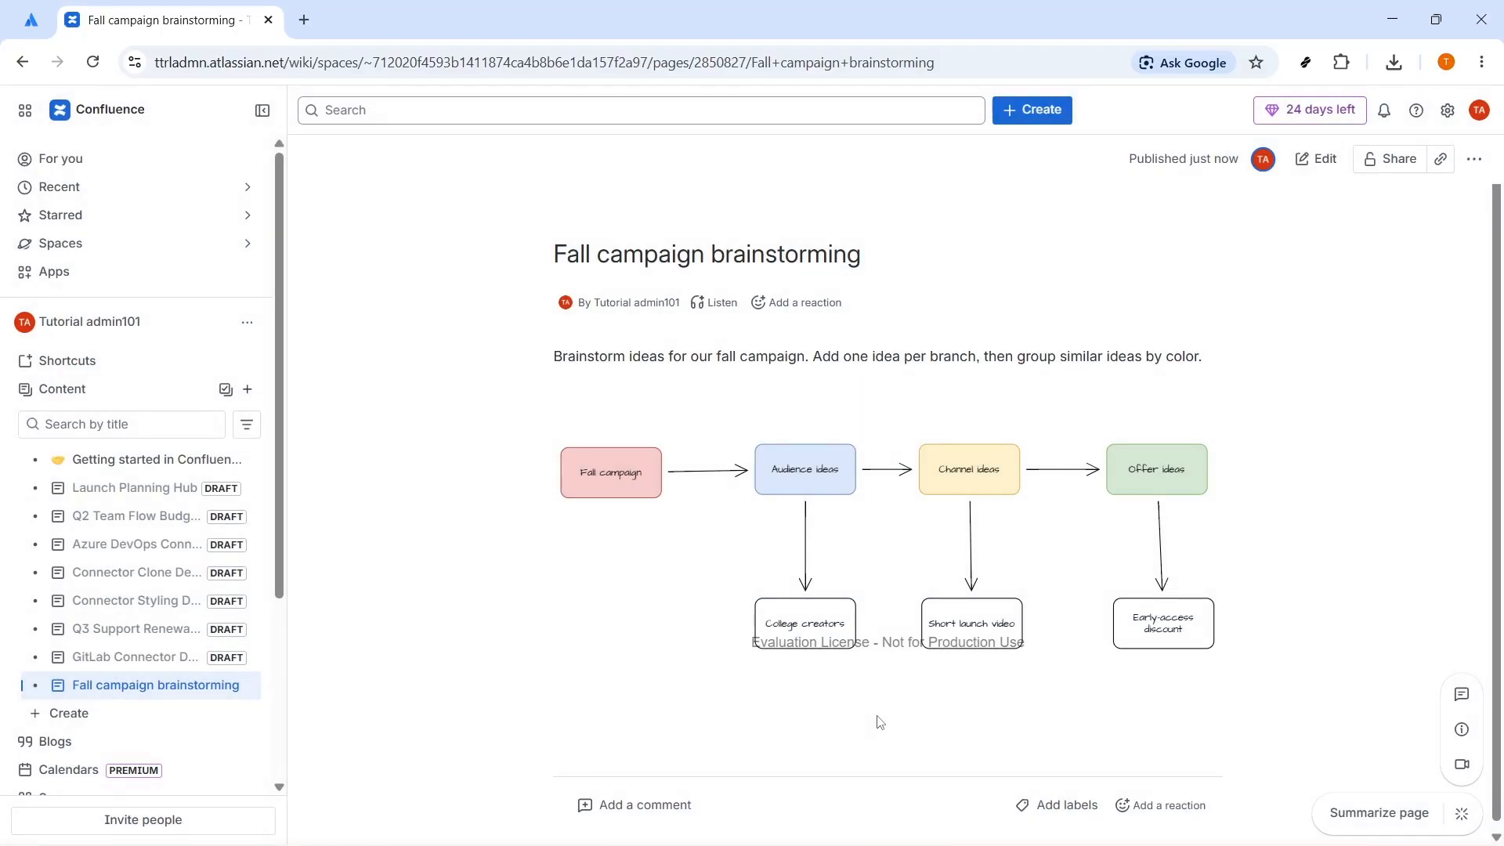